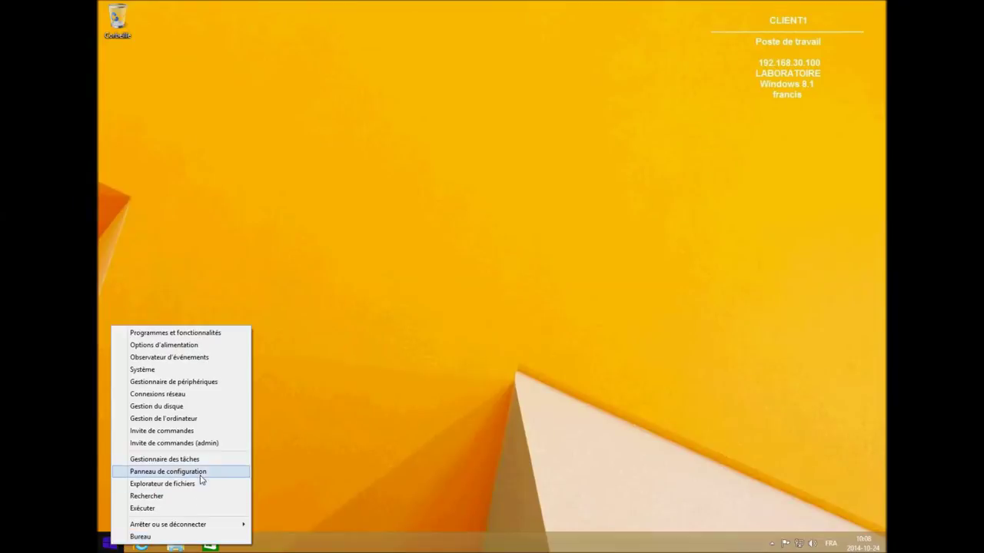
# - Open Outils d'administration from the Control Panel and scroll to Utilisateurs et ordinateurs Active Directory
pyautogui.click(203, 475)
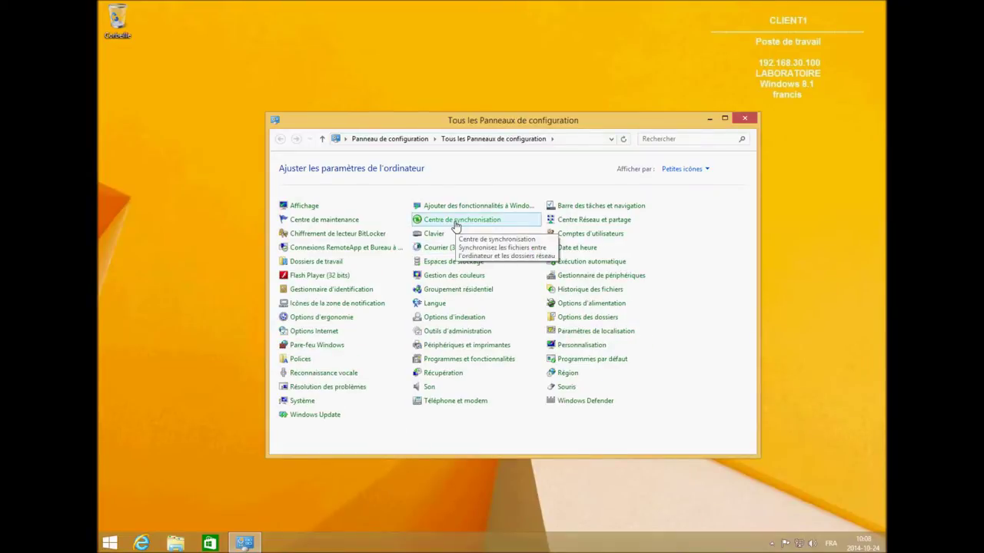
pyautogui.click(471, 332)
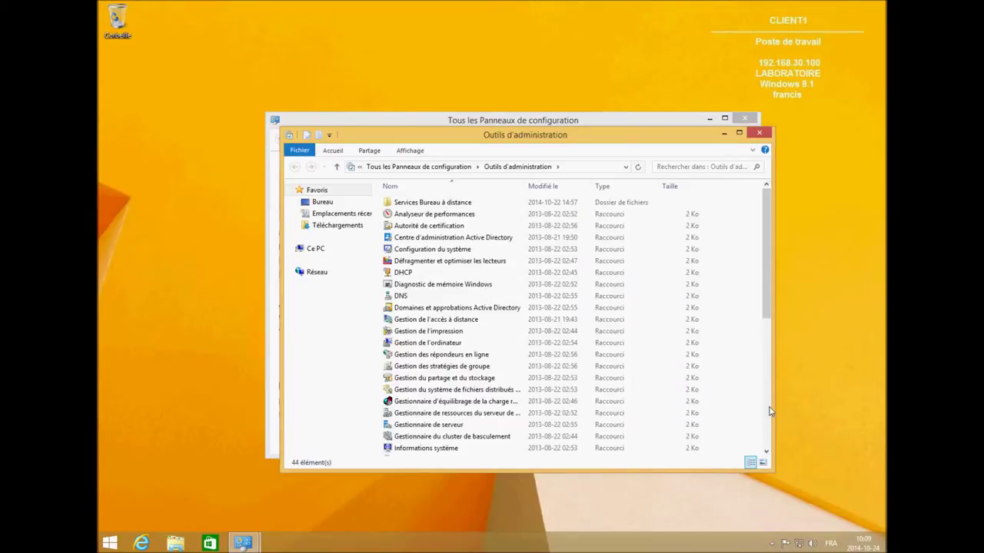
pyautogui.click(766, 407)
# - Launch Active Directory Users and Computers and start a new user in Compte_service
pyautogui.doubleClick(474, 415)
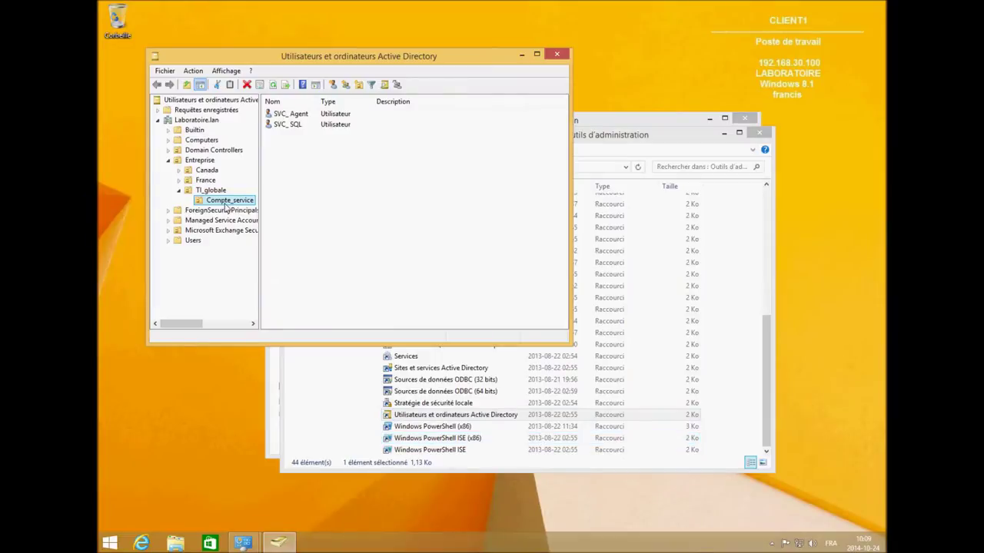
pyautogui.rightClick(247, 199)
pyautogui.rightClick(322, 173)
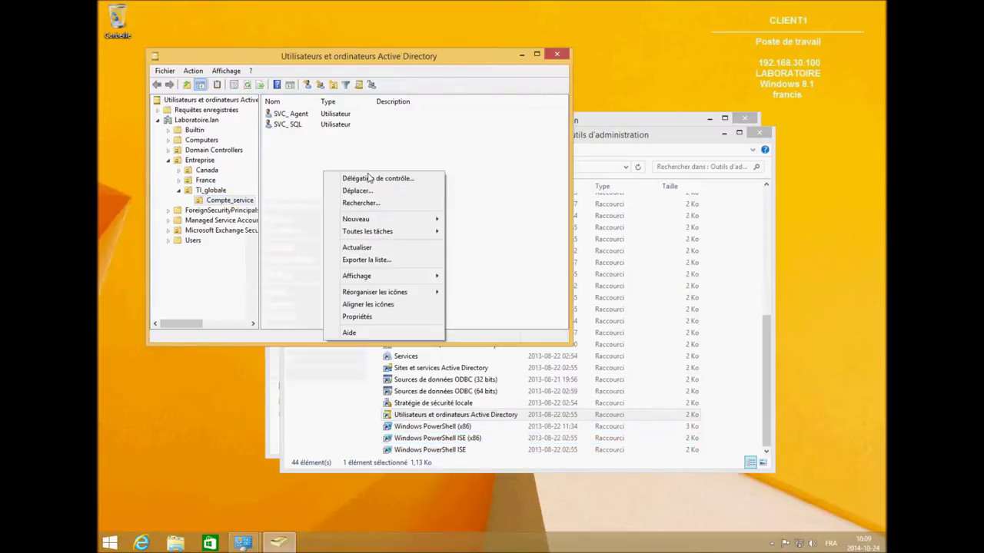
pyautogui.moveTo(394, 221)
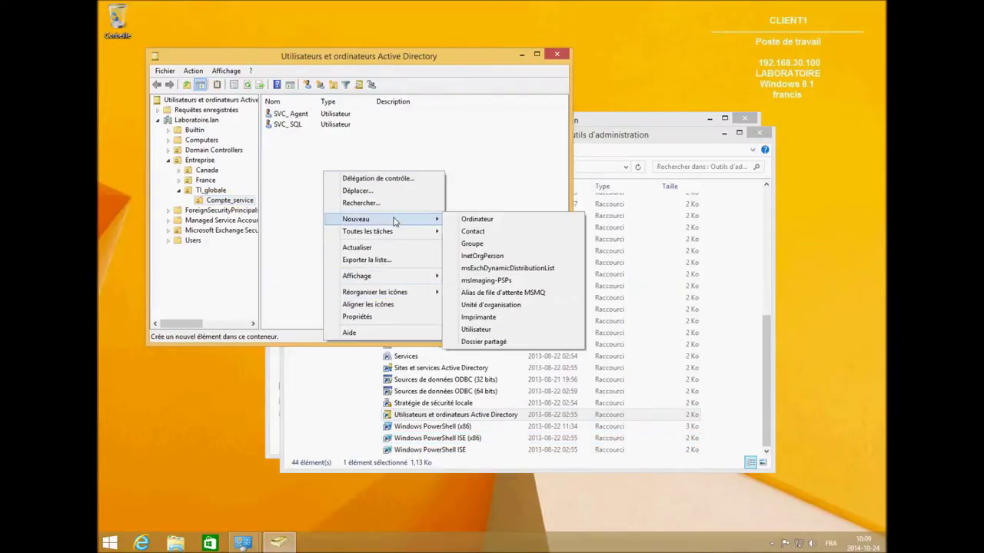
pyautogui.click(476, 329)
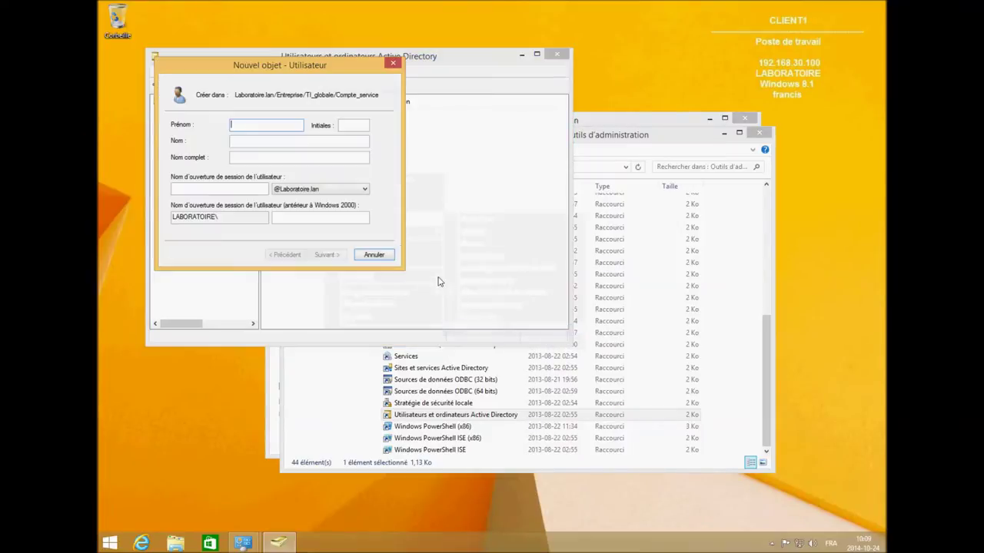
# - Name the user 'SVC_ SharePoint' with logon name SVC_SharePoint
pyautogui.write('SV')
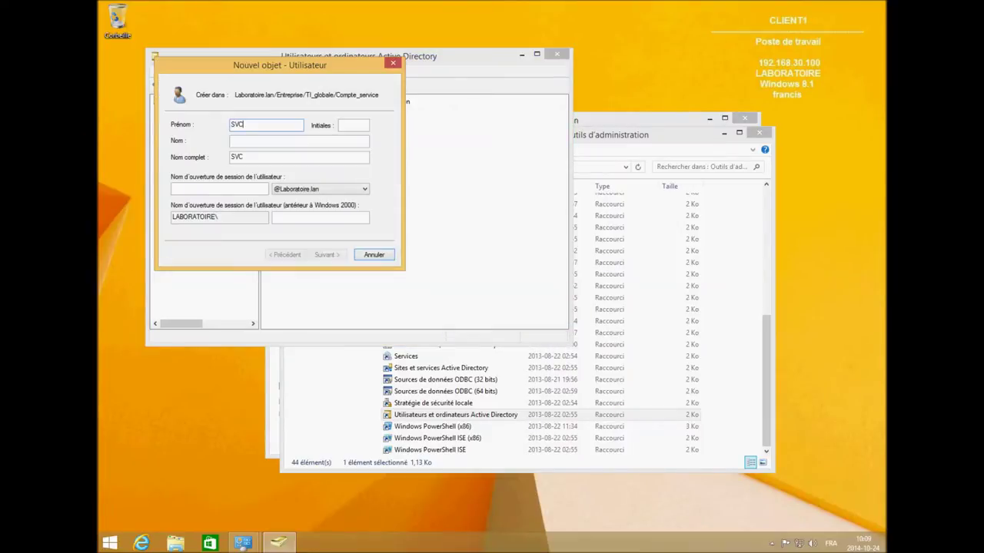
pyautogui.write('C_')
pyautogui.click(247, 141)
pyautogui.write('SharePoint')
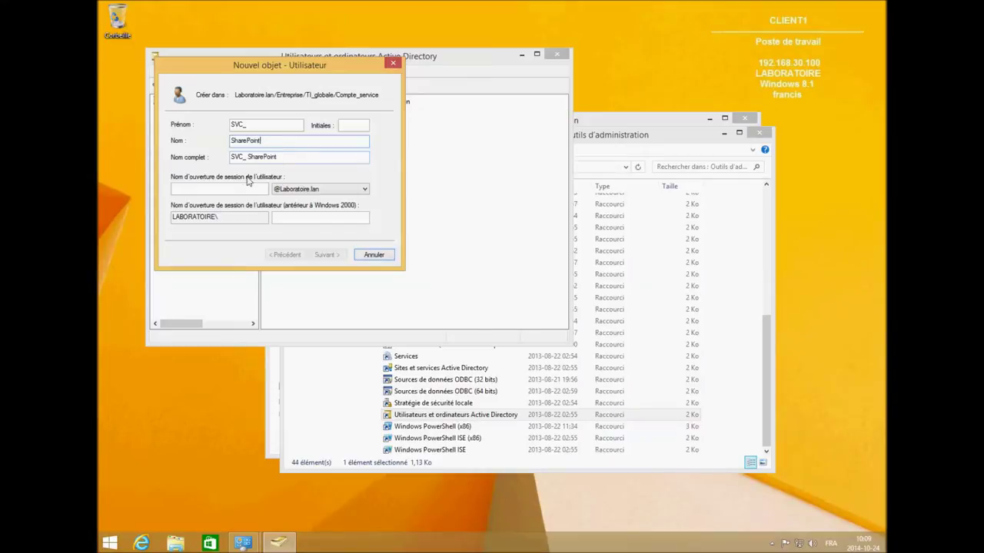
pyautogui.moveTo(284, 157); pyautogui.dragTo(218, 167)
pyautogui.hotkey('ctrl', 'c')
pyautogui.click(204, 191)
pyautogui.hotkey('ctrl', 'v')
pyautogui.click(190, 189)
pyautogui.press('BackSpace')
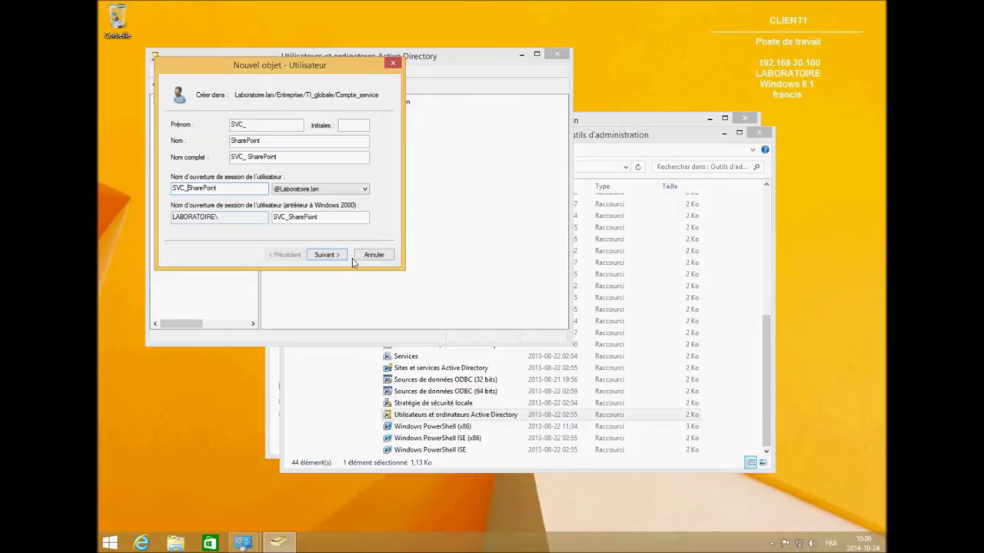
# - Give it a never-expiring password with no forced change at logon, finish, and close the console
pyautogui.click(340, 255)
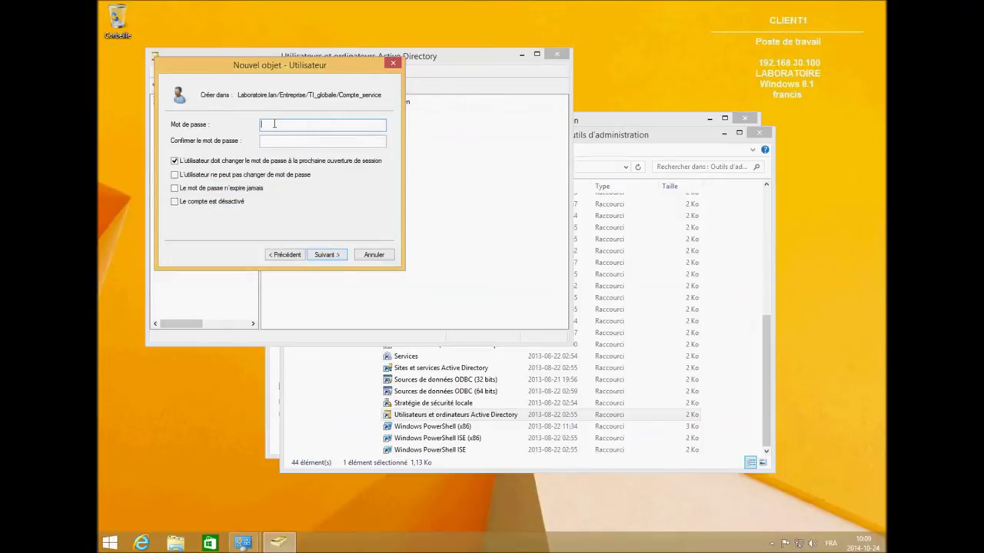
pyautogui.write('P')
pyautogui.click(280, 140)
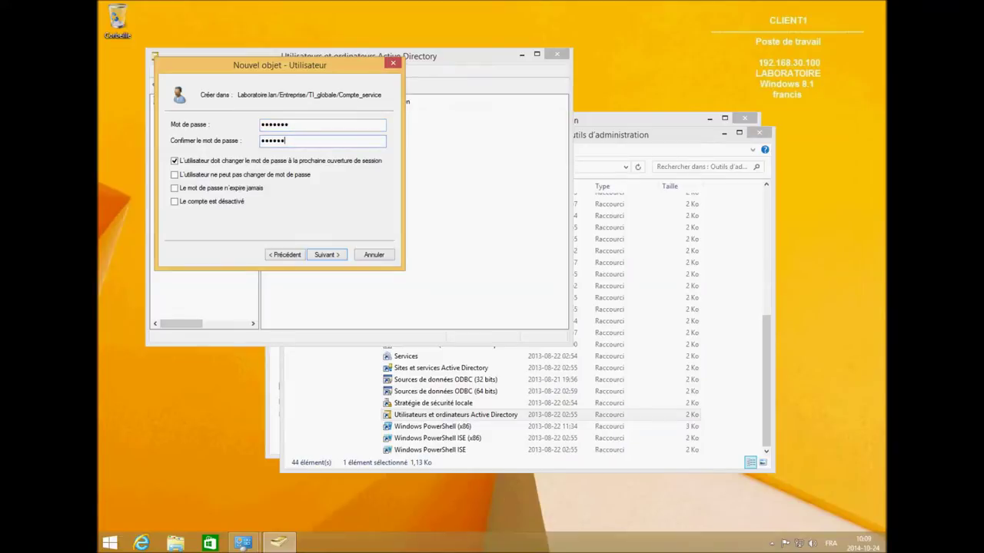
pyautogui.click(174, 160)
pyautogui.click(174, 188)
pyautogui.click(327, 254)
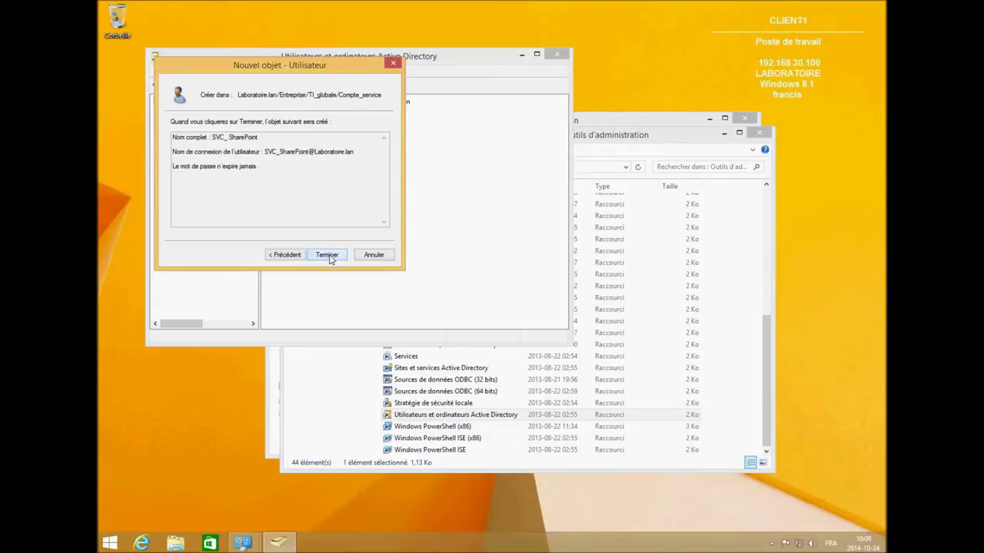
pyautogui.click(322, 256)
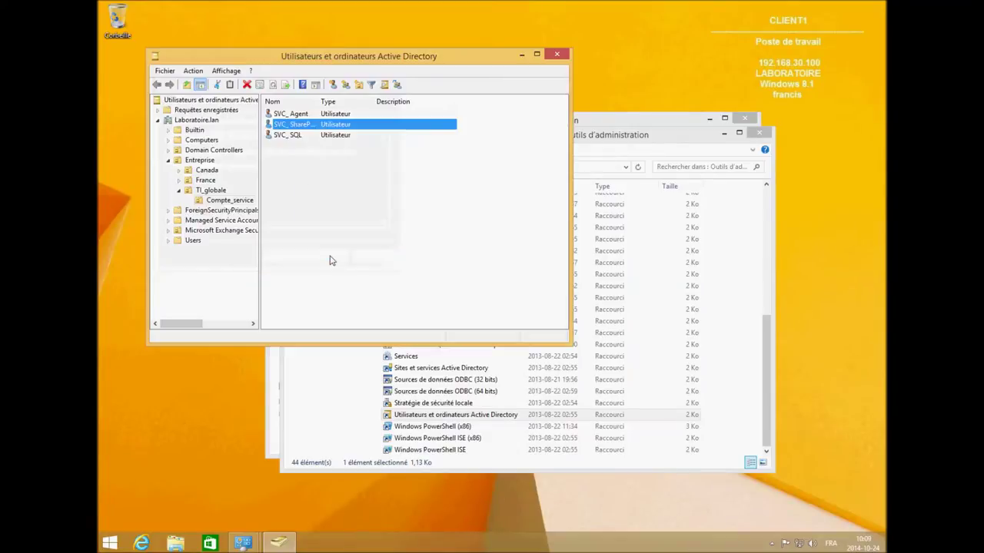
pyautogui.click(560, 56)
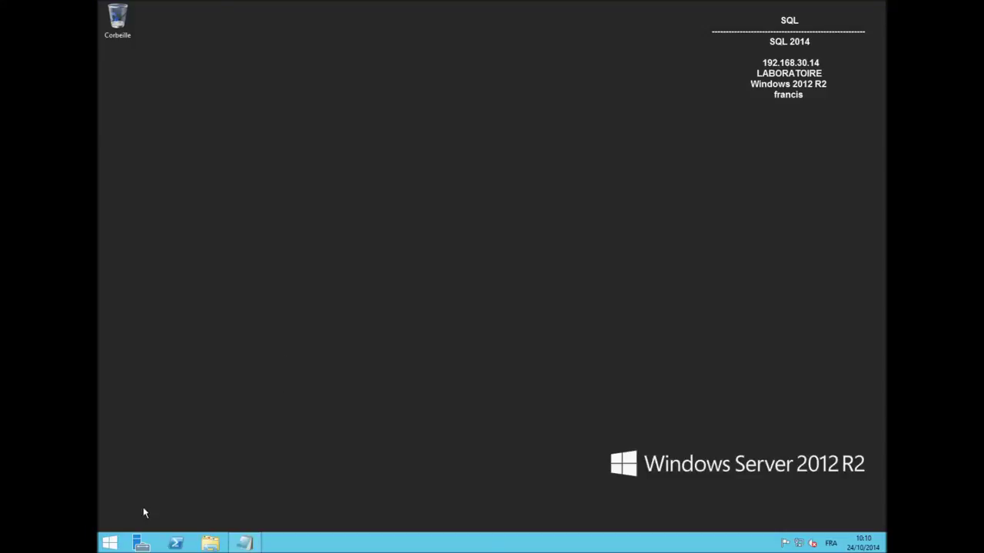
# - Launch SQL Server 2014 Management Studio from the Start screen's All apps list
pyautogui.rightClick(115, 544)
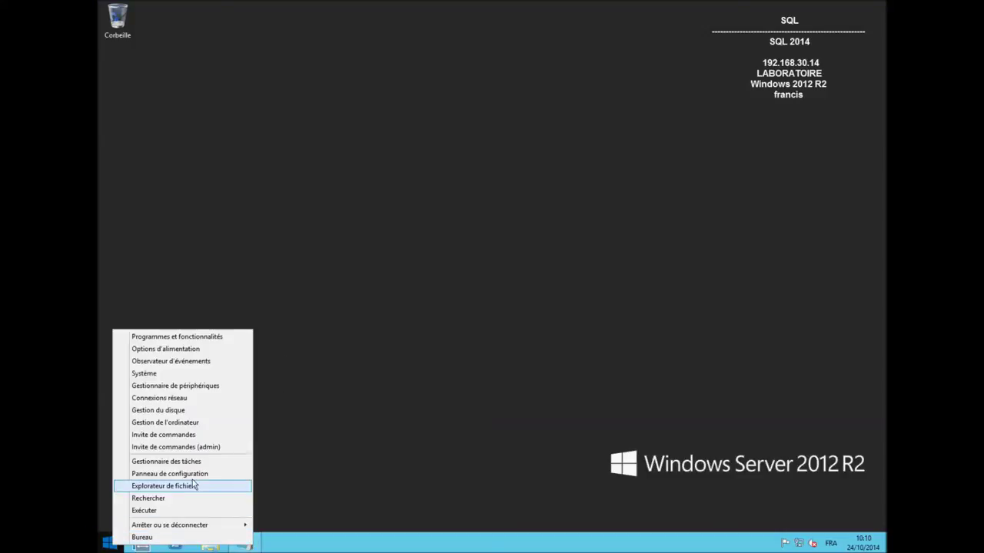
pyautogui.click(171, 538)
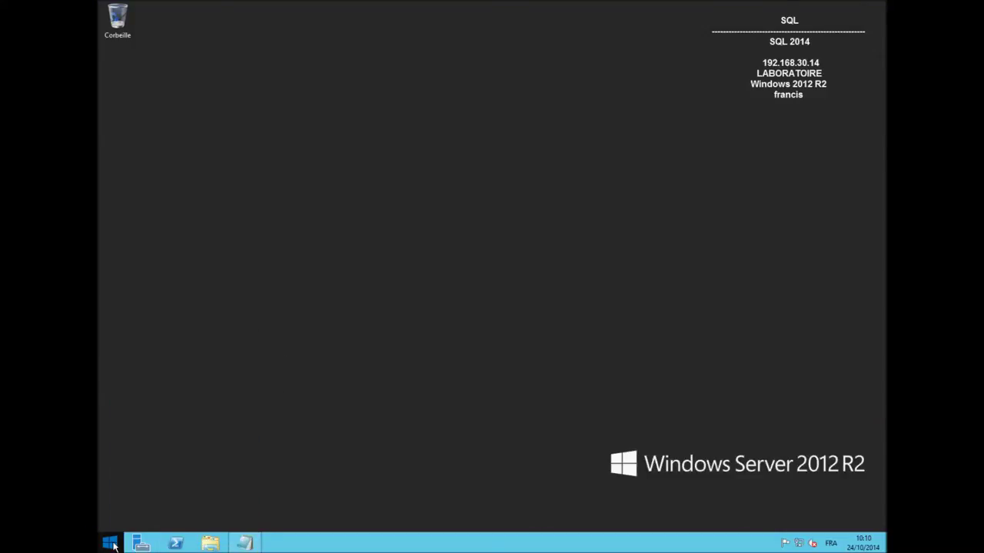
pyautogui.click(109, 544)
pyautogui.click(172, 531)
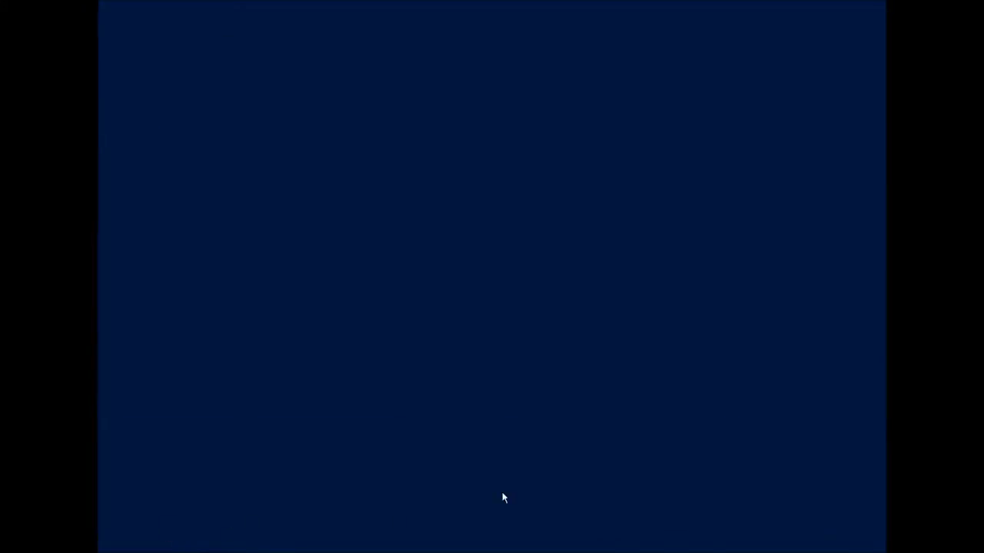
pyautogui.click(604, 252)
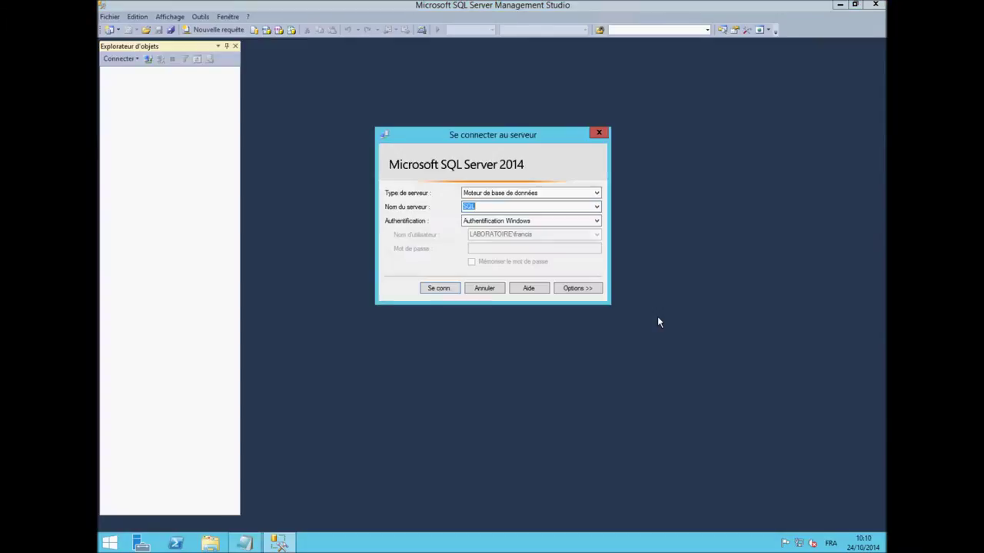
# - Connect to server SQL and start a new login under Security > Logins
pyautogui.click(439, 289)
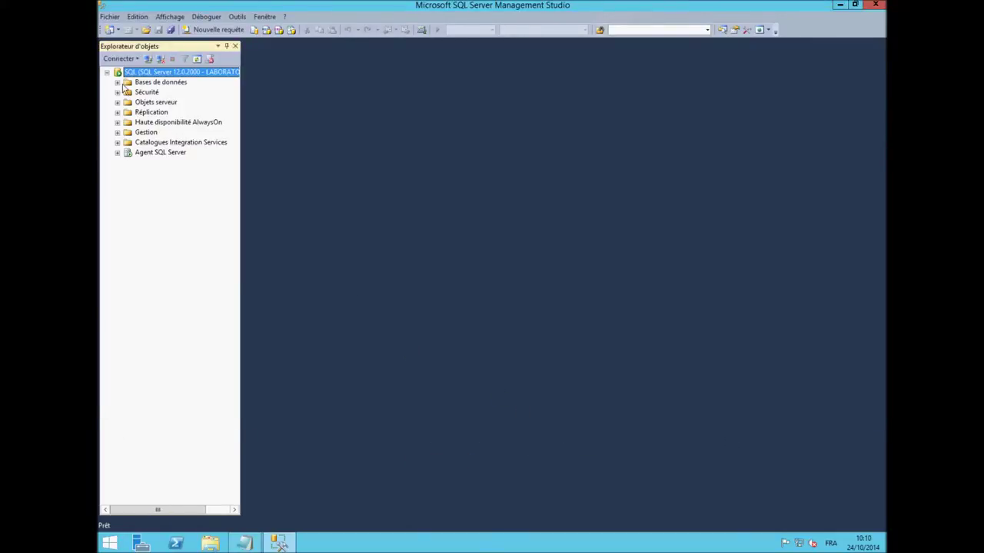
pyautogui.click(117, 92)
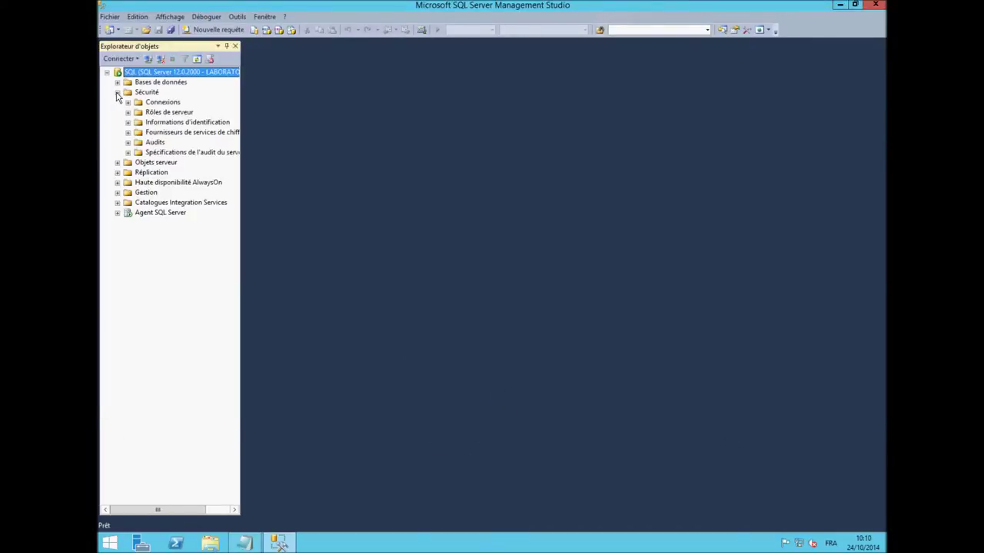
pyautogui.doubleClick(157, 105)
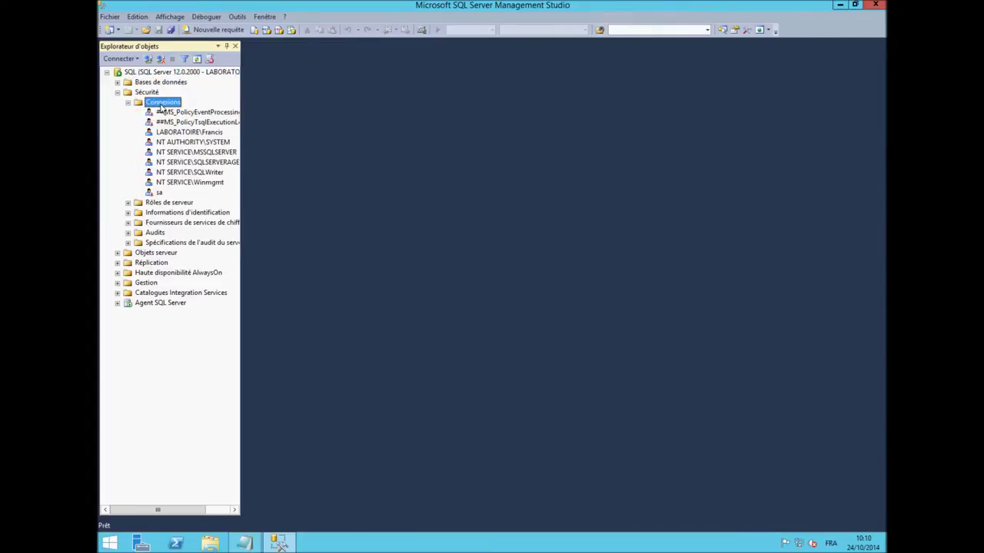
pyautogui.rightClick(161, 104)
pyautogui.click(220, 111)
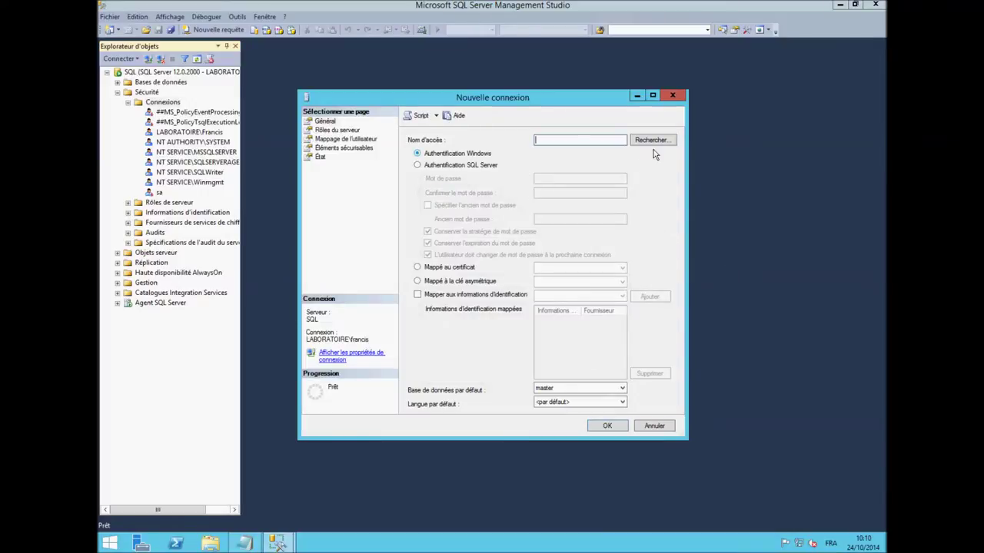
# - Search Laboratoire.lan for 'svc' and pick SVC_SharePoint as the login name
pyautogui.click(652, 140)
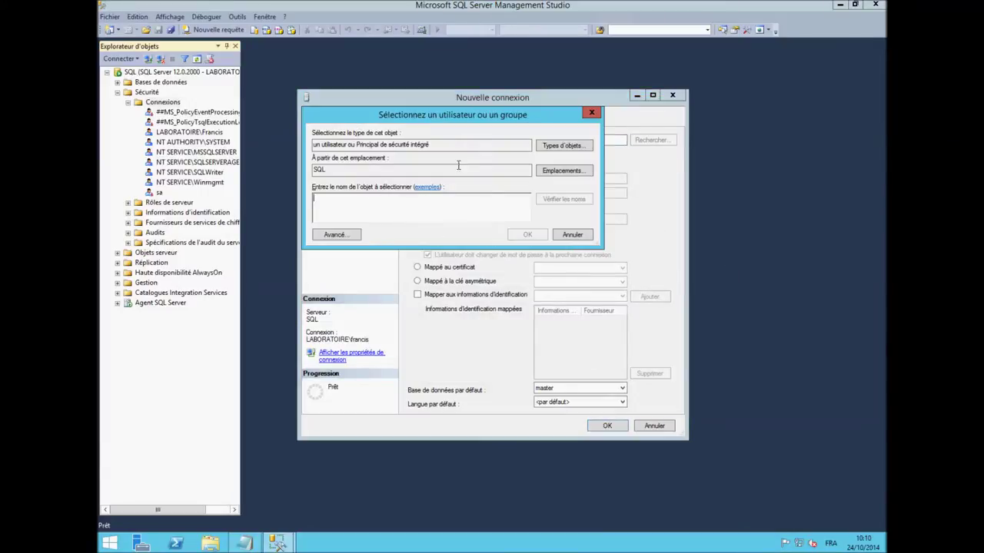
pyautogui.click(566, 170)
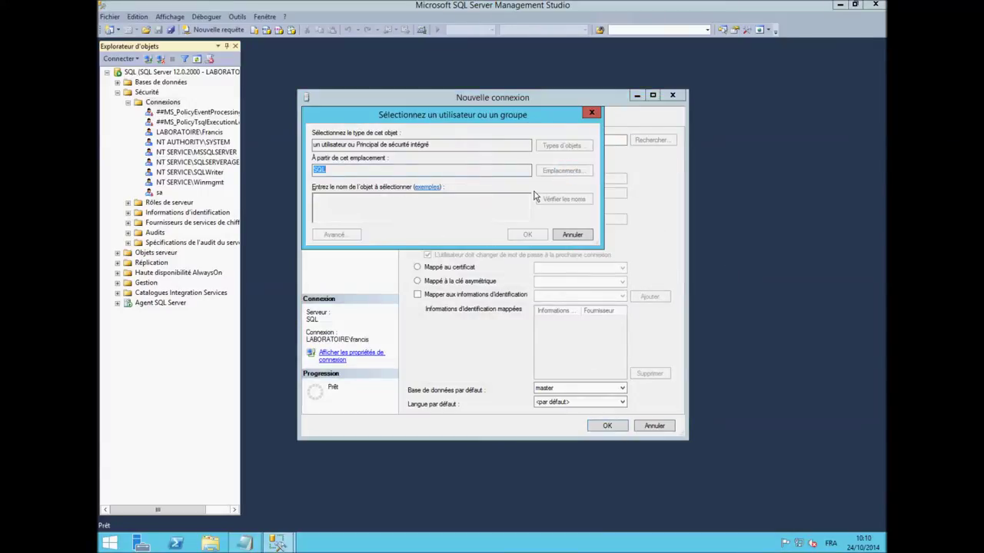
pyautogui.click(324, 189)
pyautogui.click(369, 198)
pyautogui.click(514, 271)
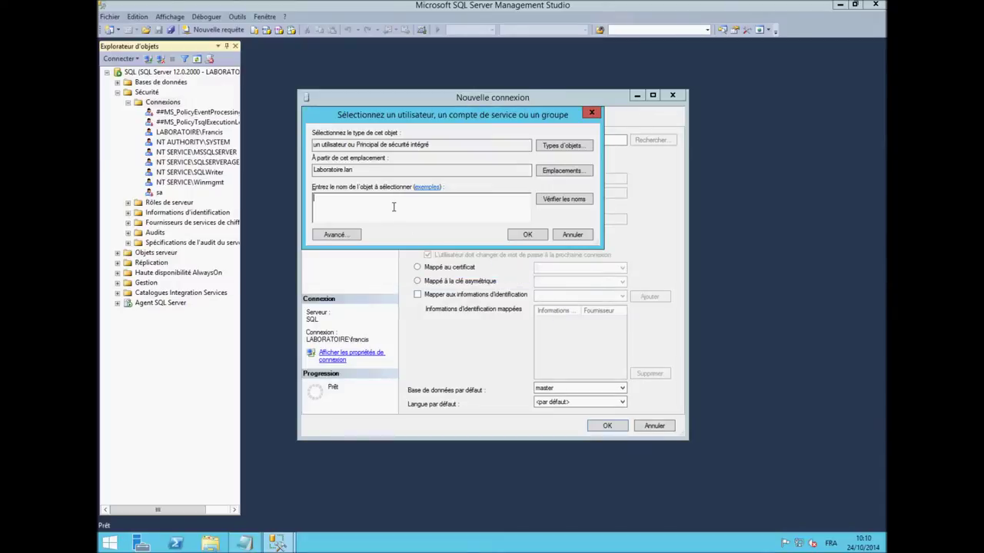
pyautogui.write('svc')
pyautogui.click(574, 200)
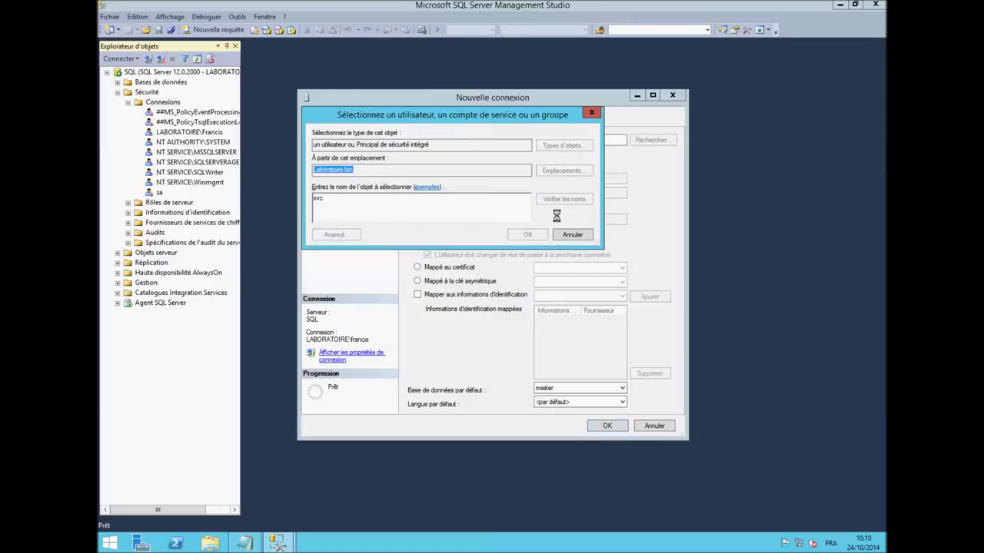
pyautogui.doubleClick(530, 206)
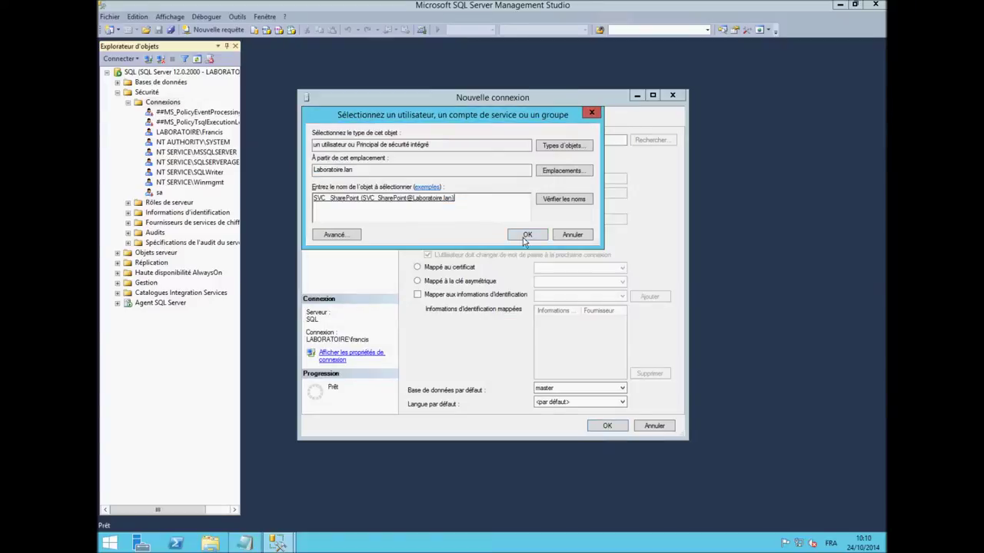
pyautogui.click(536, 236)
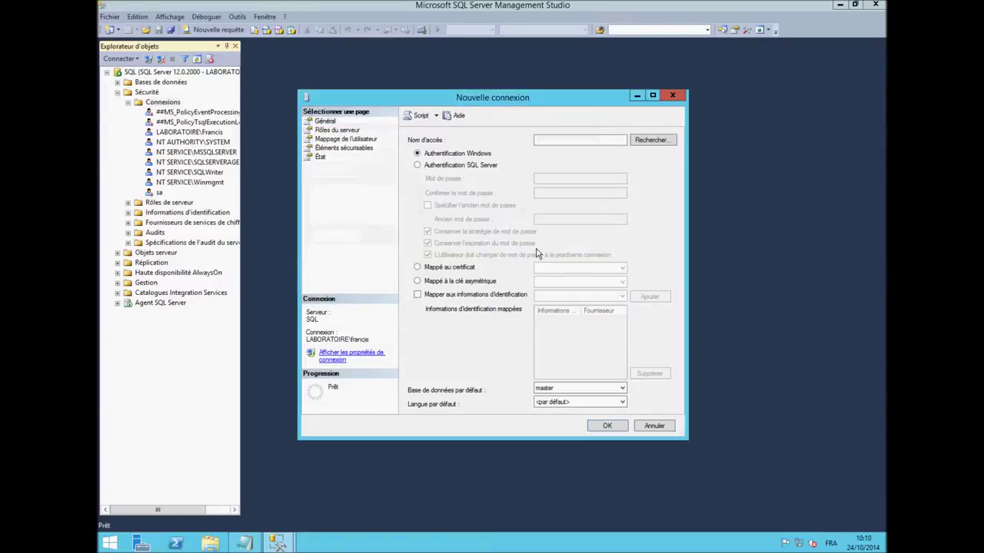
# - Grant the SVC_SharePoint login the sysadmin role, without dbcreator, review its other pages, and create it
pyautogui.click(343, 130)
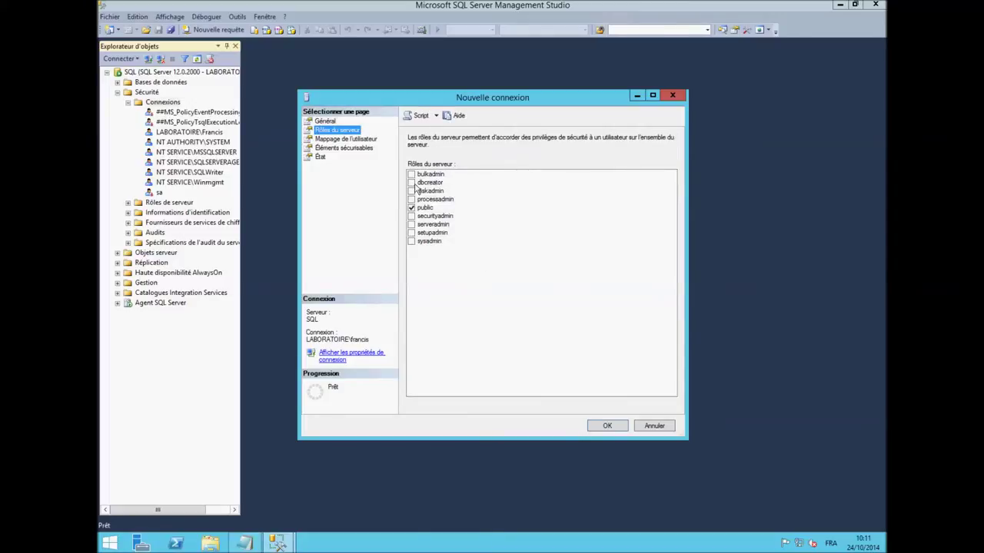
pyautogui.click(411, 183)
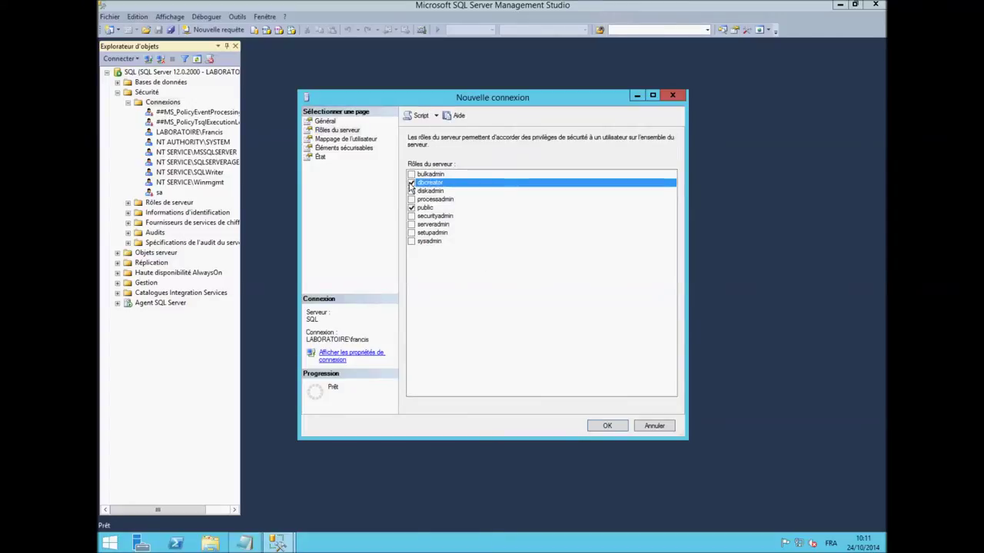
pyautogui.click(411, 241)
pyautogui.click(412, 183)
pyautogui.click(345, 139)
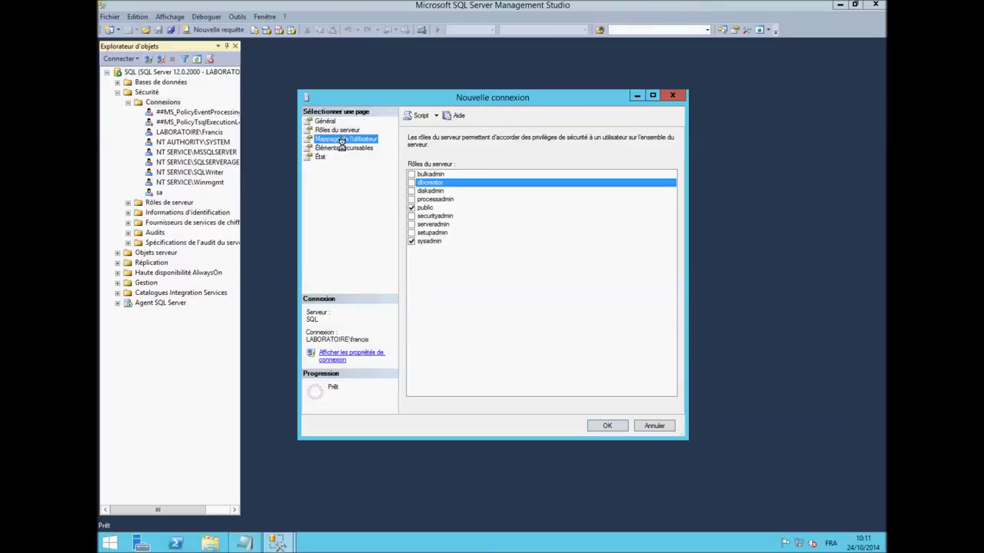
pyautogui.click(343, 148)
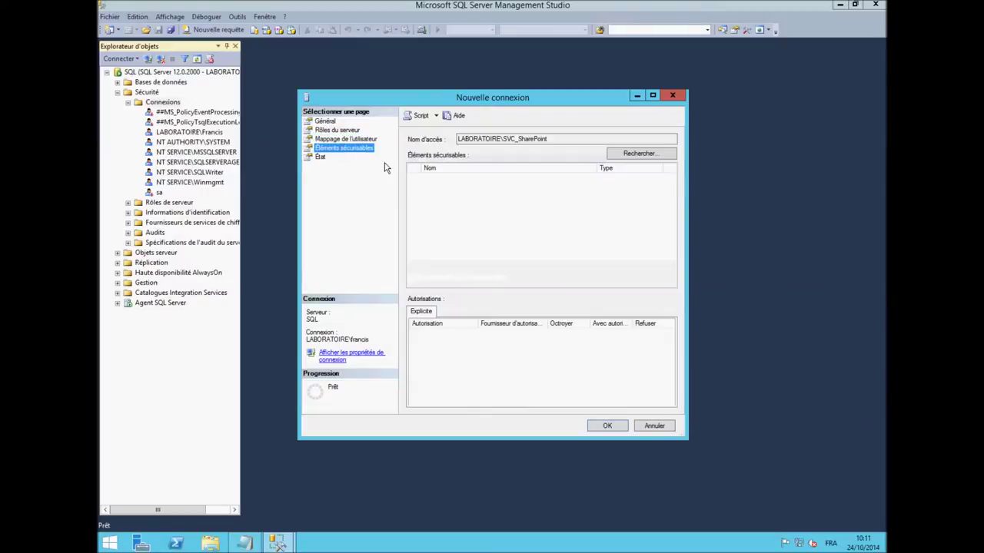
pyautogui.click(323, 158)
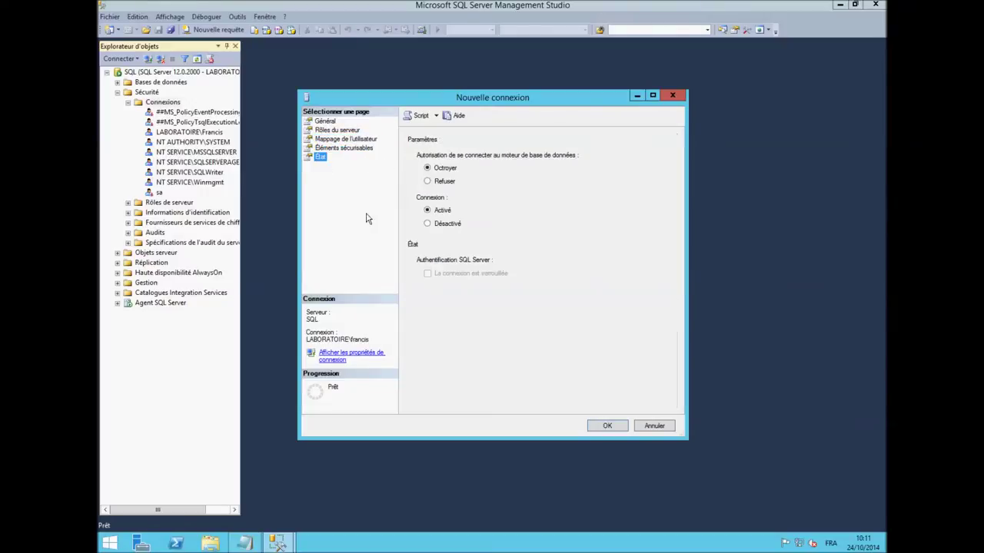
pyautogui.click(607, 427)
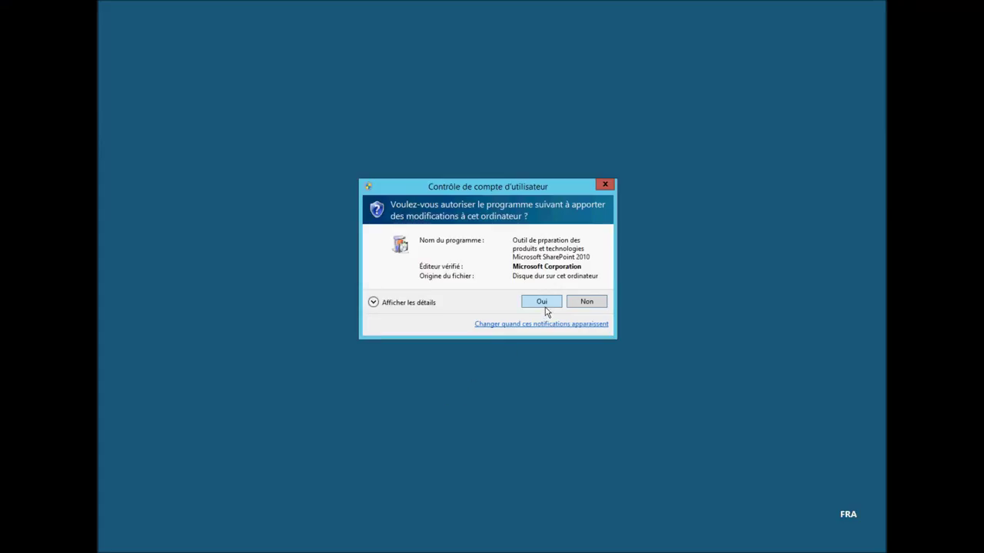
# - Run the preparation tool, accept its license terms, install the prerequisites, and close it when complete
pyautogui.click(542, 305)
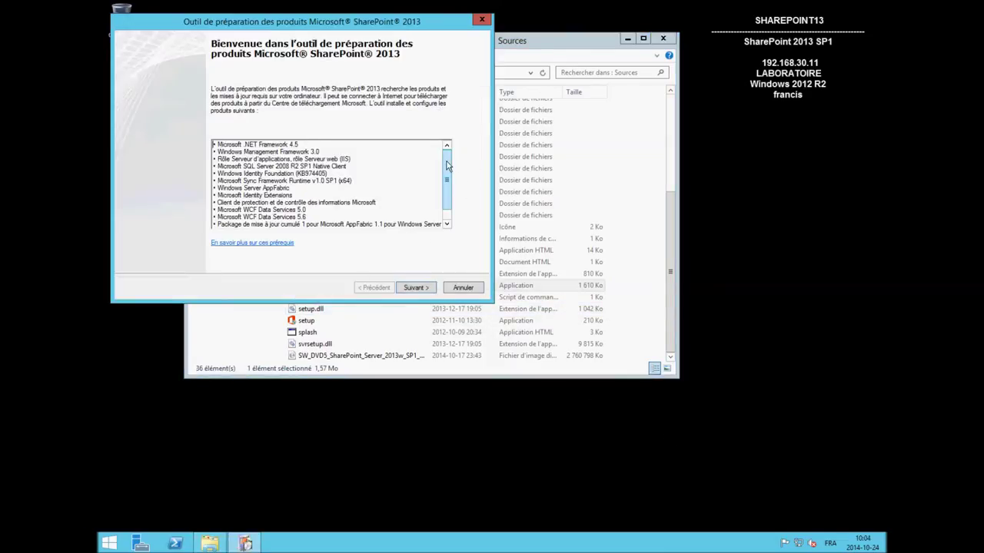
pyautogui.scroll(-2, 446, 184)
pyautogui.click(415, 287)
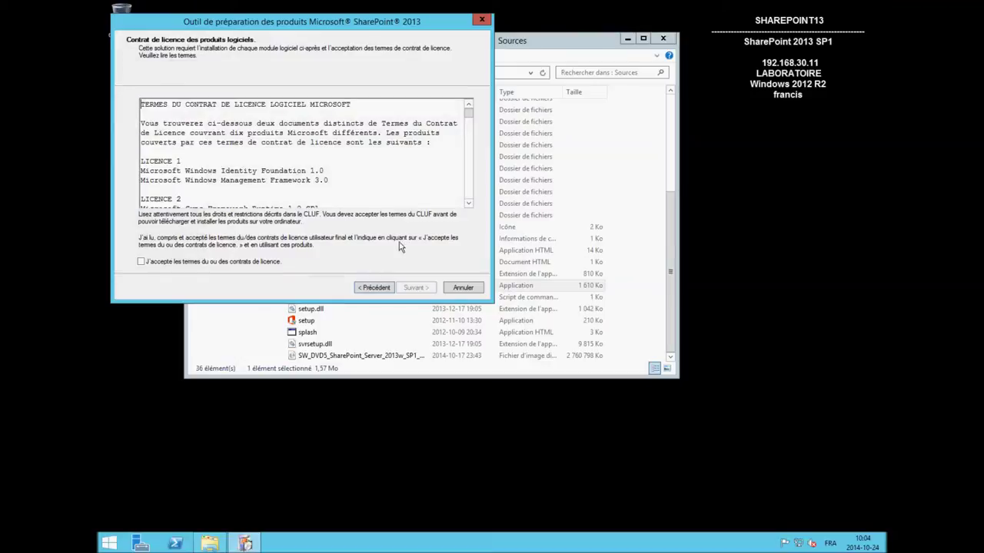
pyautogui.click(141, 261)
pyautogui.moveTo(468, 112); pyautogui.dragTo(469, 196)
pyautogui.click(413, 287)
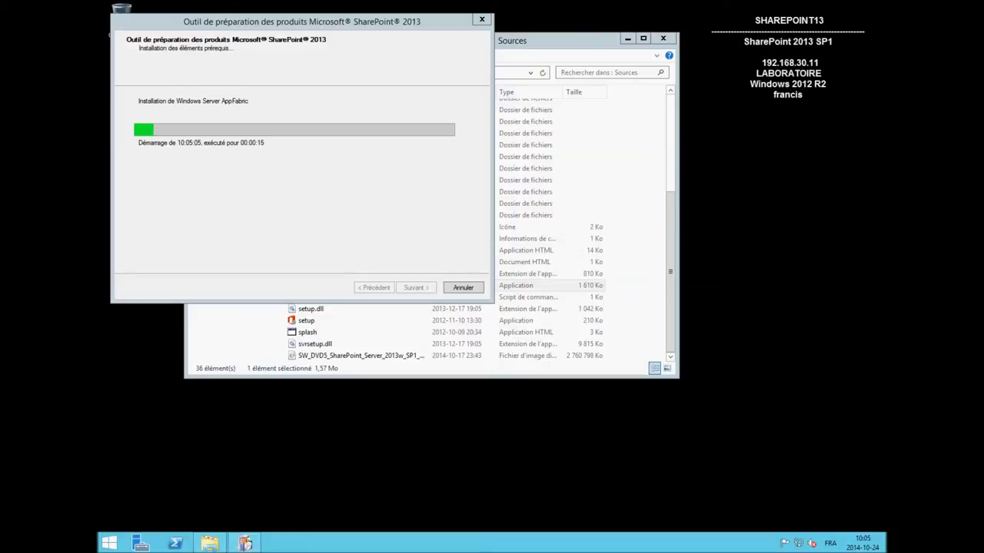
pyautogui.scroll(5, 584, 230)
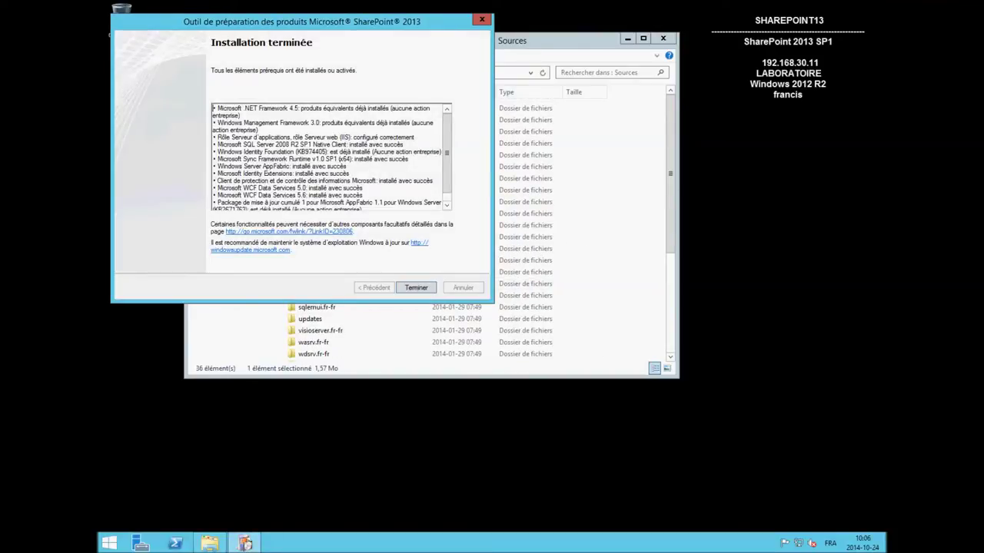
pyautogui.click(415, 288)
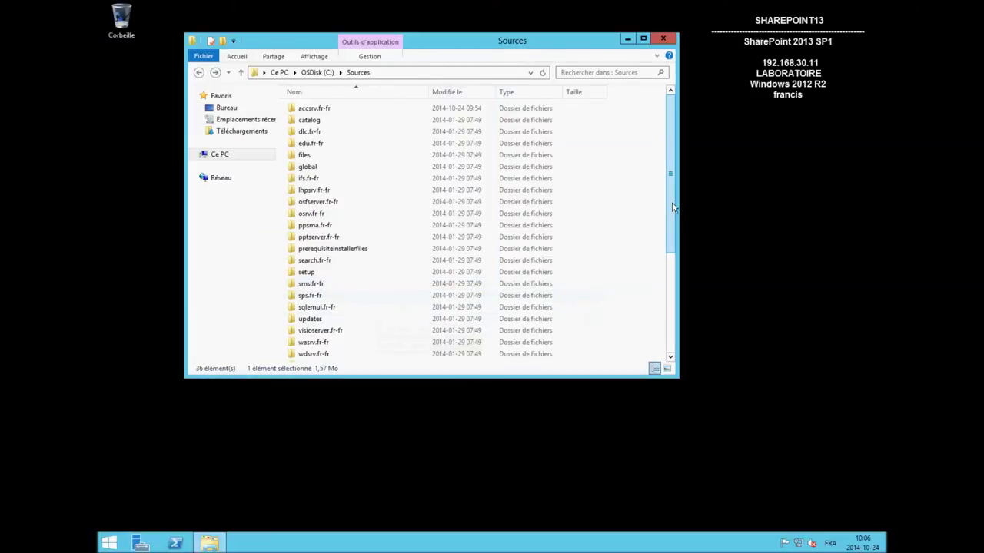
# - Run setup from OSDisk (C:)\Sources and approve the permission prompt
pyautogui.scroll(-1, 674, 260)
pyautogui.scroll(-4, 675, 259)
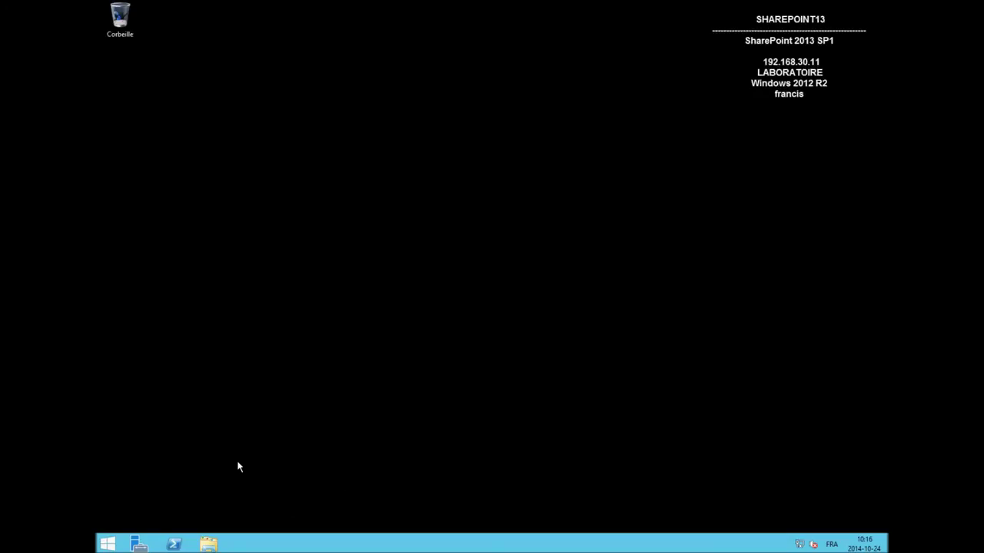
pyautogui.press('super+e')
pyautogui.doubleClick(336, 238)
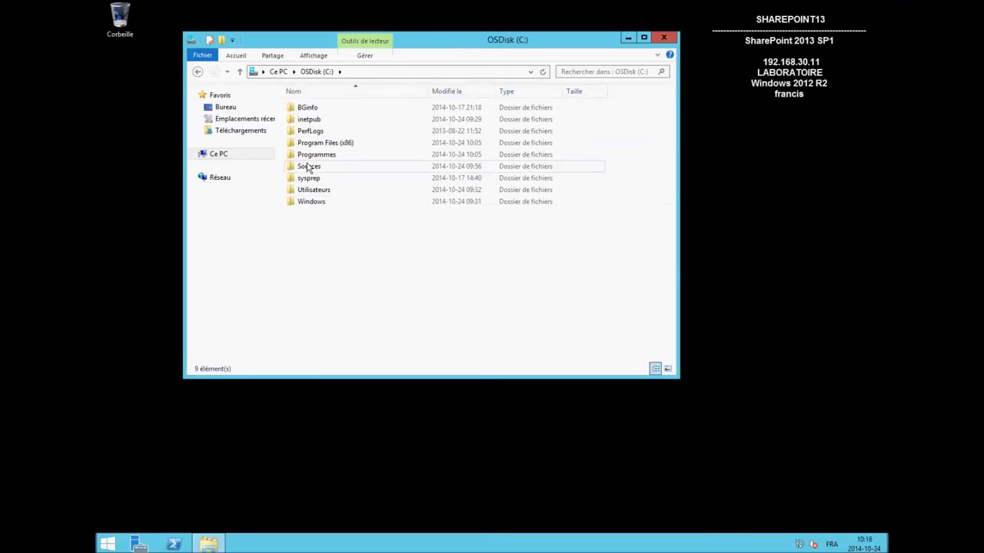
pyautogui.doubleClick(308, 168)
pyautogui.moveTo(672, 259); pyautogui.dragTo(674, 367)
pyautogui.click(312, 323)
pyautogui.doubleClick(311, 323)
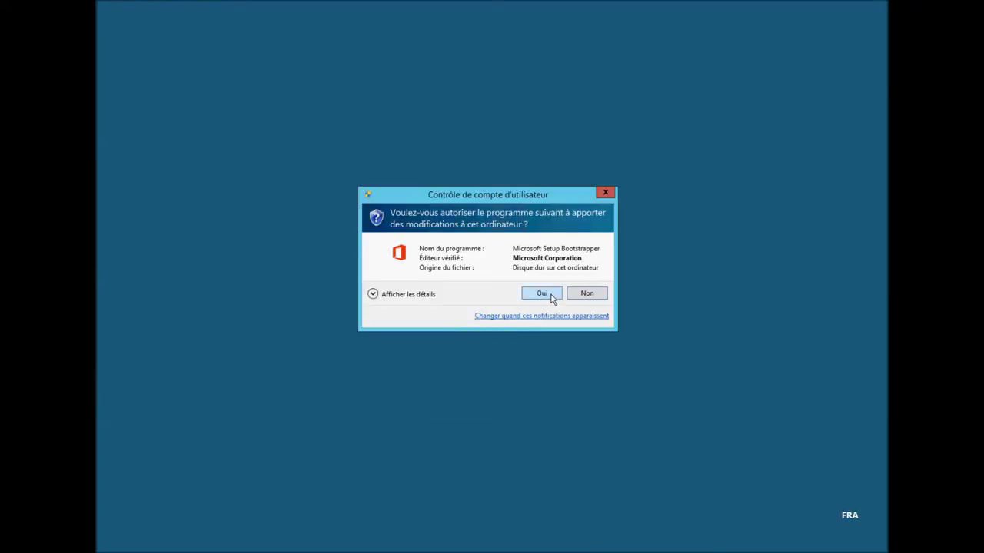
pyautogui.click(542, 295)
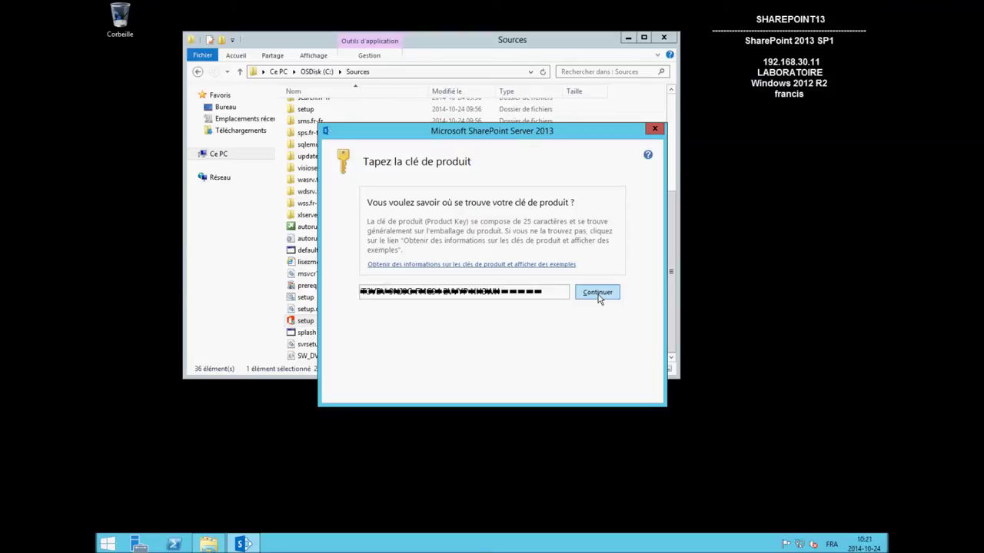
# - Submit the product key, accept the license, install Complete to default locations, and close with the wizard ticked
pyautogui.click(595, 292)
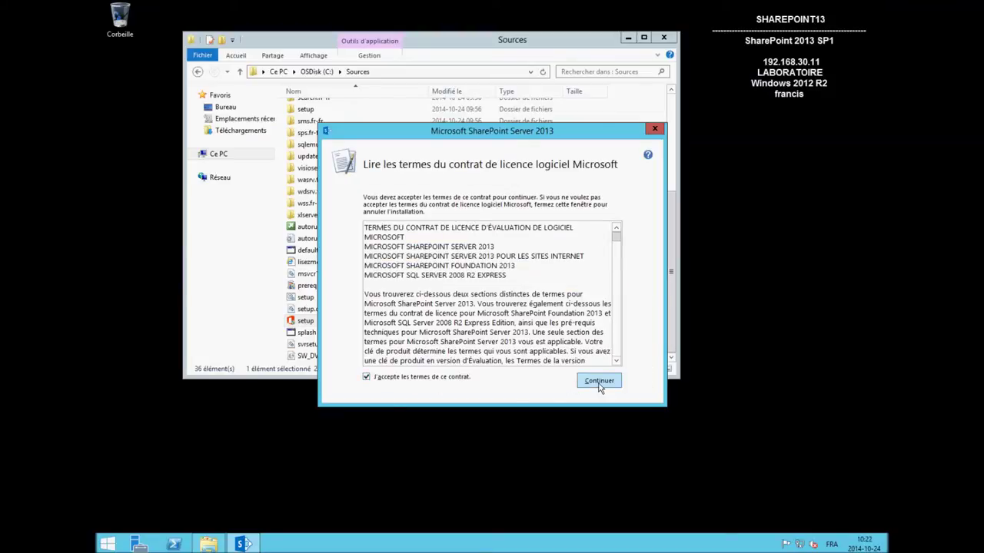
pyautogui.click(599, 381)
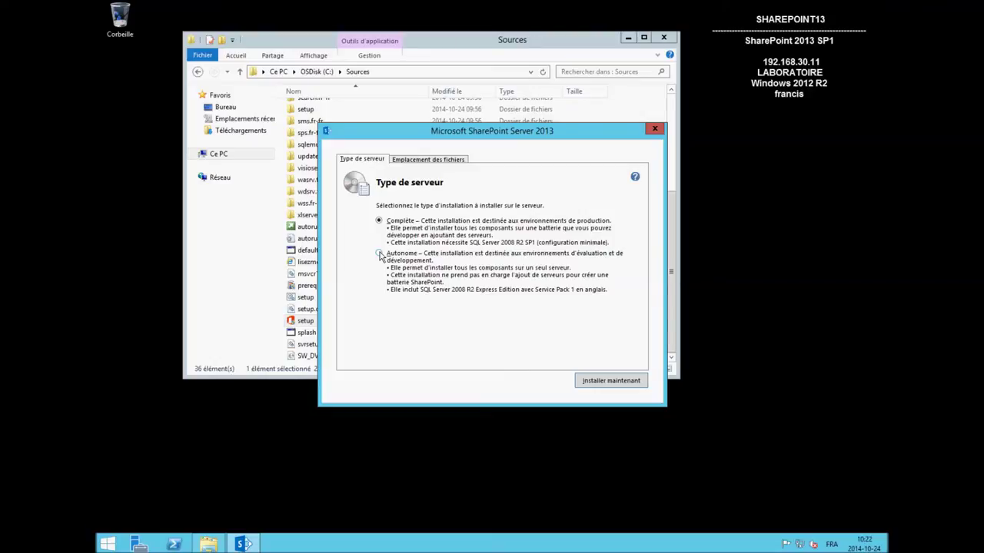
pyautogui.click(419, 160)
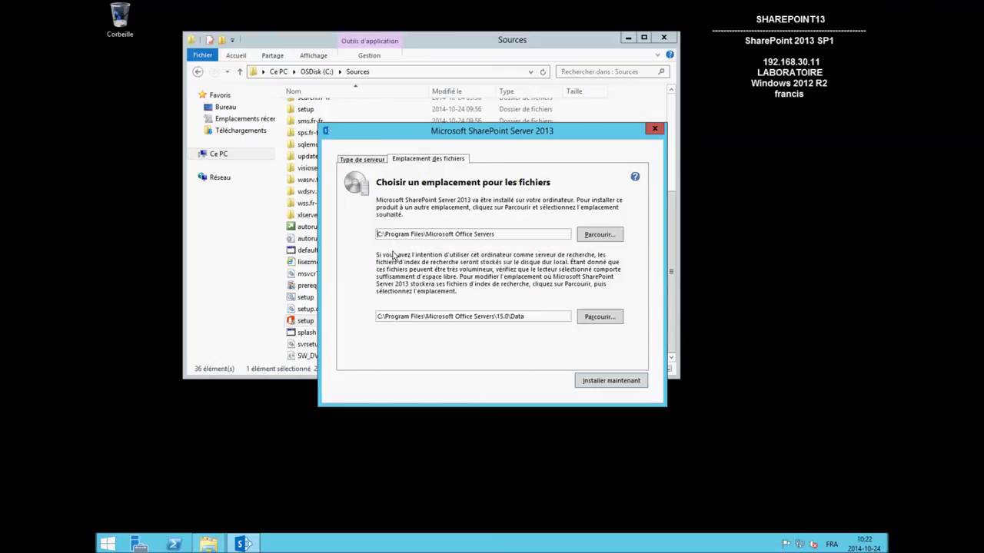
pyautogui.click(635, 382)
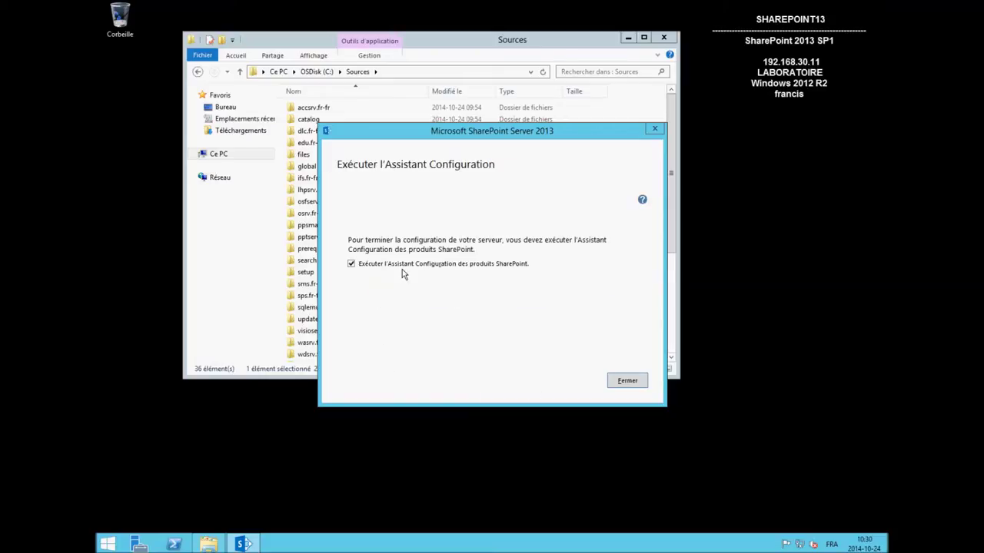
pyautogui.click(635, 383)
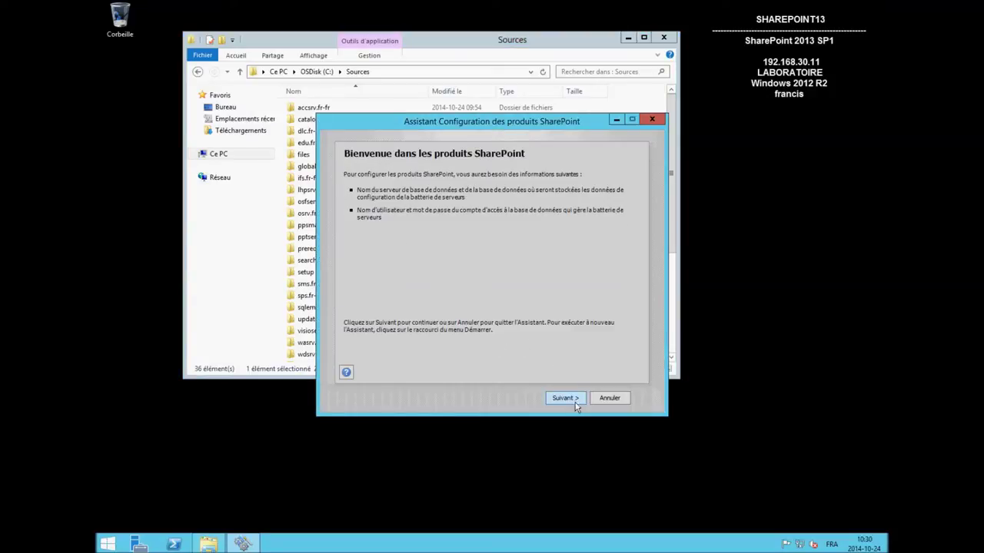
# - Pass the welcome page, allow the services restart, and choose 'Créer une batterie de serveurs'
pyautogui.click(562, 401)
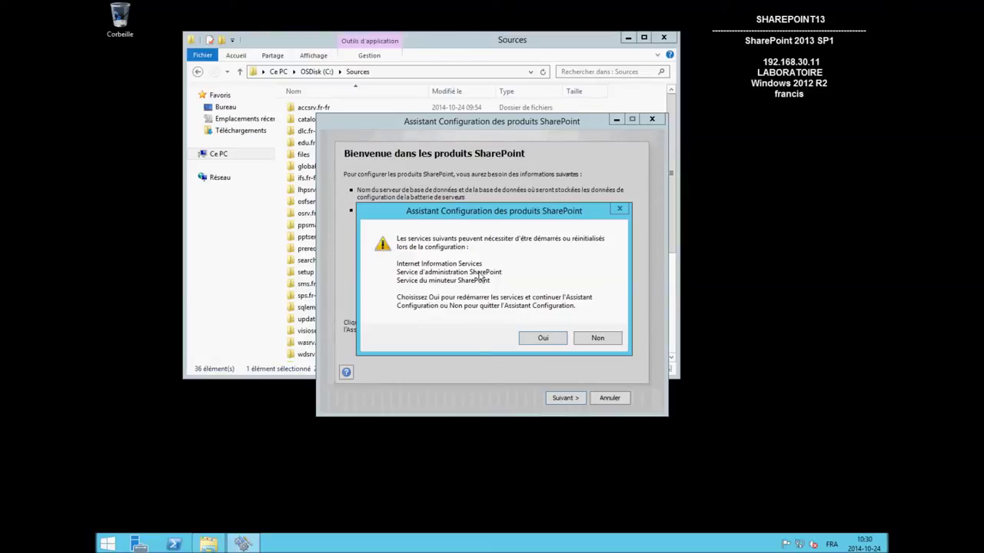
pyautogui.click(541, 337)
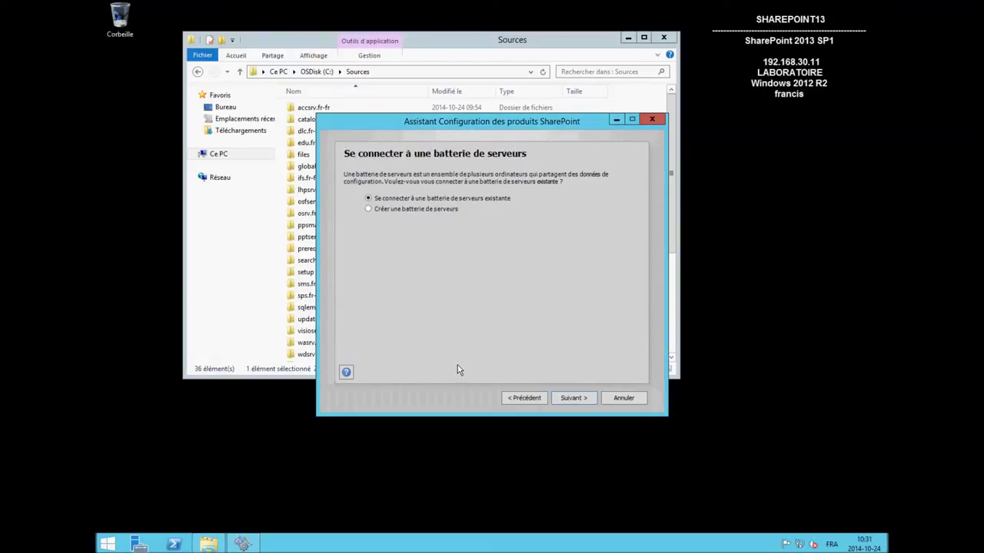
pyautogui.click(377, 215)
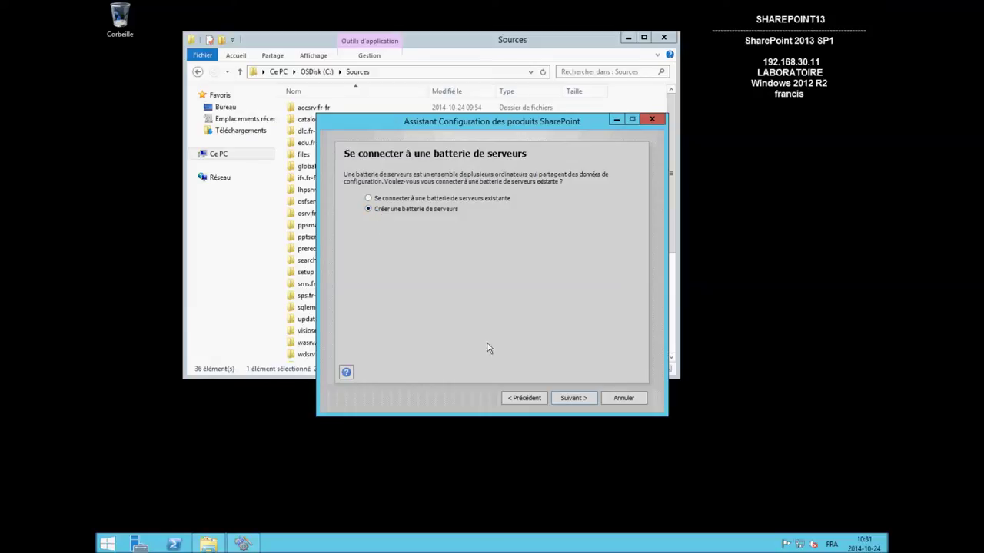
pyautogui.click(570, 399)
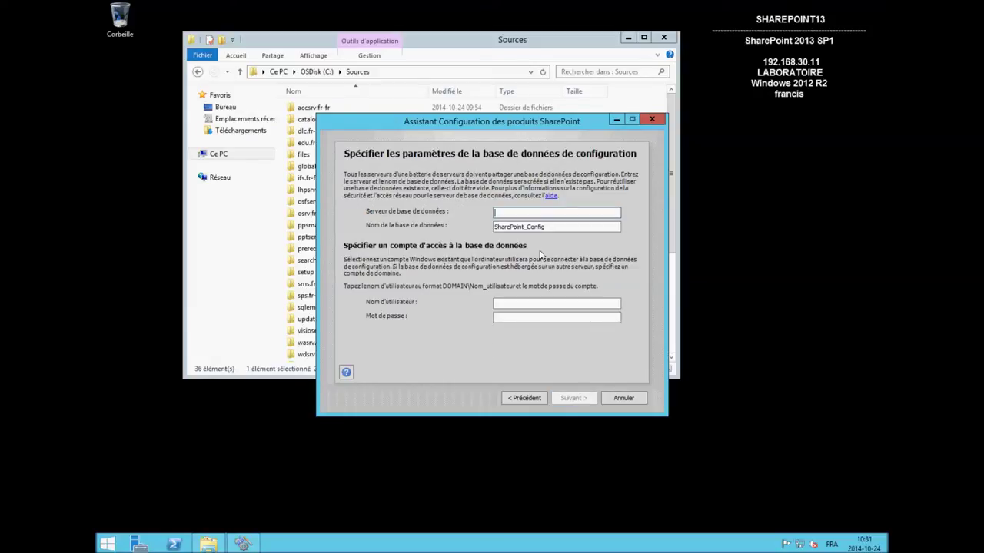
# - Set database server SQL with the laboratoire\svc_sharepoint account and its password, then continue
pyautogui.write('SQL')
pyautogui.write('labora')
pyautogui.write('toire')
pyautogui.write('\\')
pyautogui.write('svc')
pyautogui.write('_sg')
pyautogui.press('BackSpace')
pyautogui.write('harepoint******')
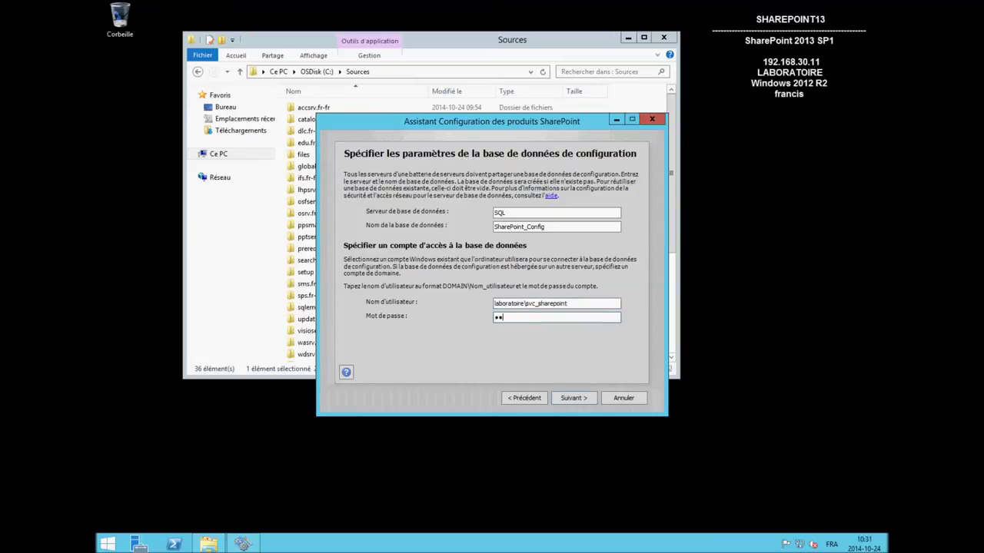
pyautogui.write('*')
pyautogui.click(566, 398)
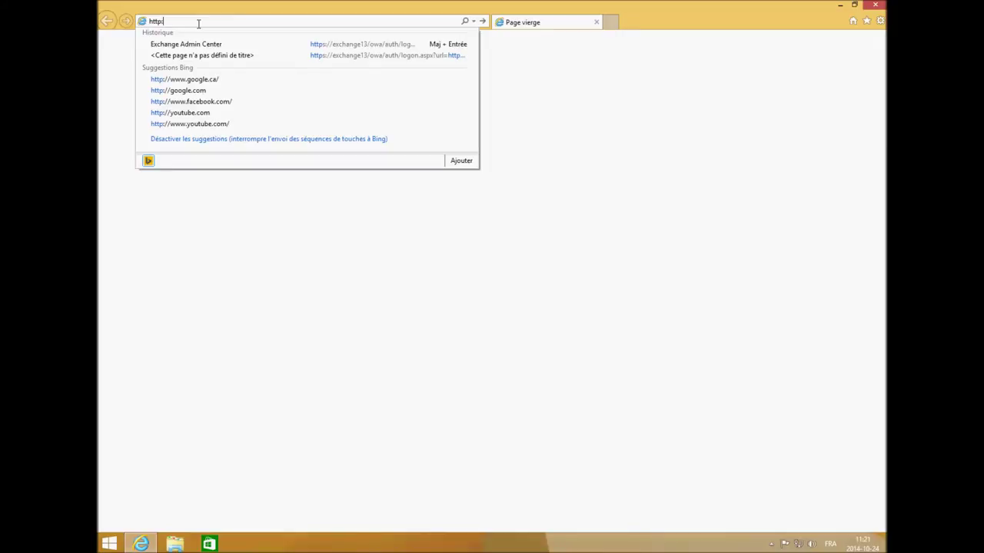
pyautogui.write('://sharepoint13:10443/')
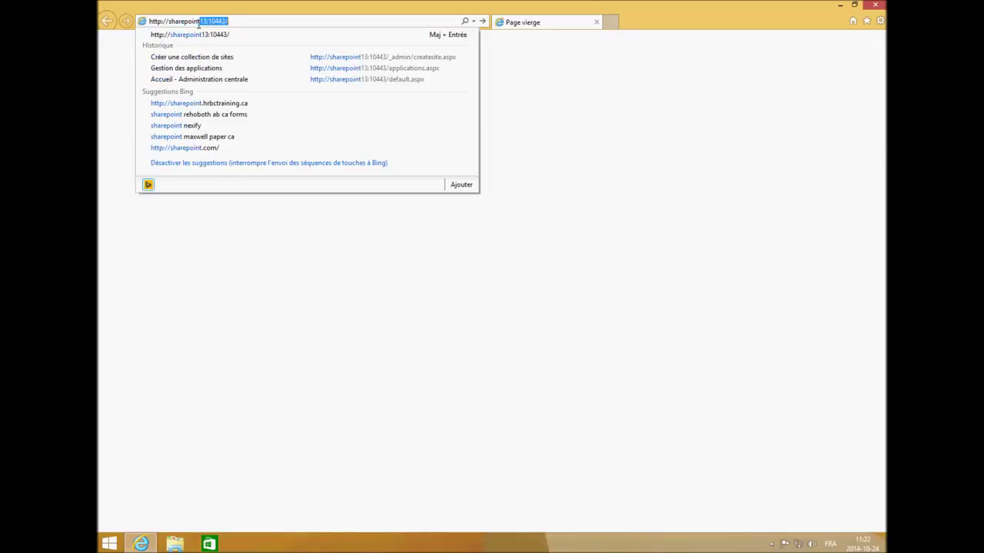
pyautogui.press('Return')
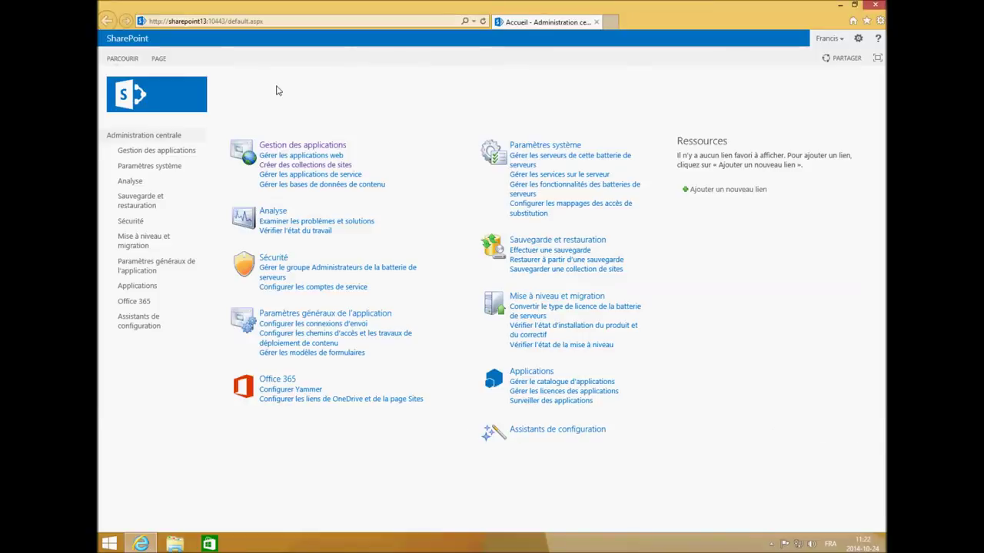
pyautogui.click(324, 167)
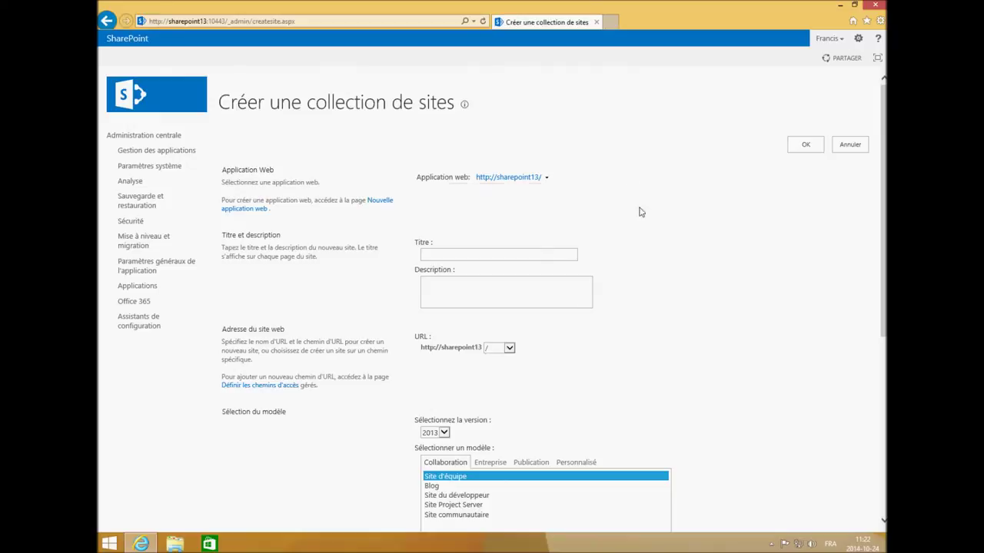
# - Enter the site title 'Intranet' and the description 'L'intranet du laboratoire'
pyautogui.click(556, 253)
pyautogui.write('Intranet')
pyautogui.click(506, 295)
pyautogui.write("L'intranet du laboratoire")
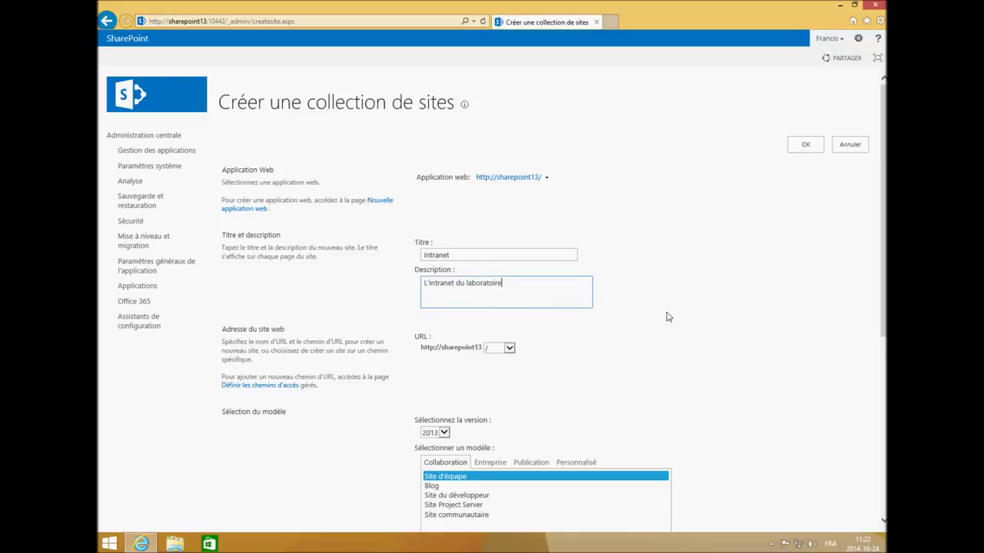
# - Keep the 2013 template version and the Collaboration 'Site d'équipe' template after browsing other categories
pyautogui.scroll(-3, 670, 314)
pyautogui.click(446, 293)
pyautogui.click(540, 297)
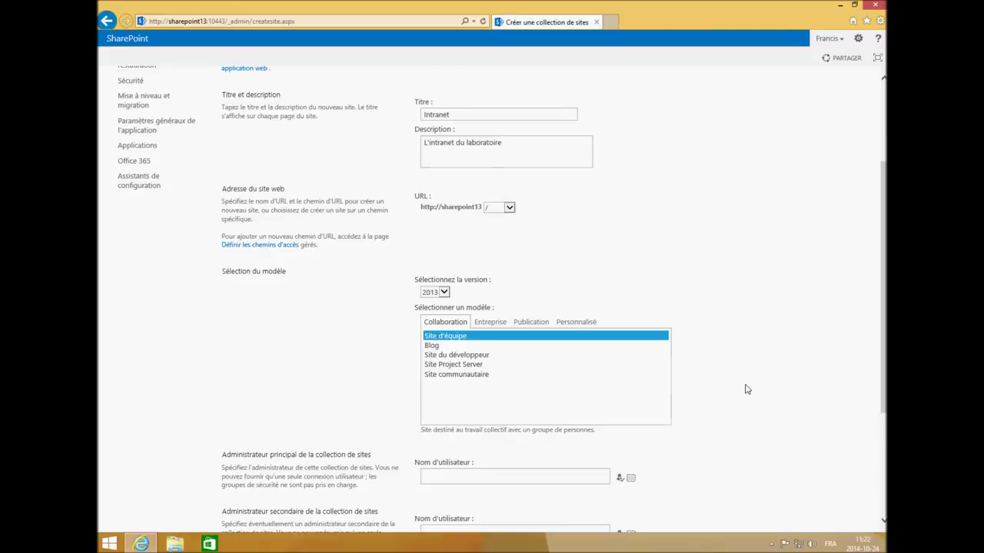
pyautogui.scroll(-3, 746, 390)
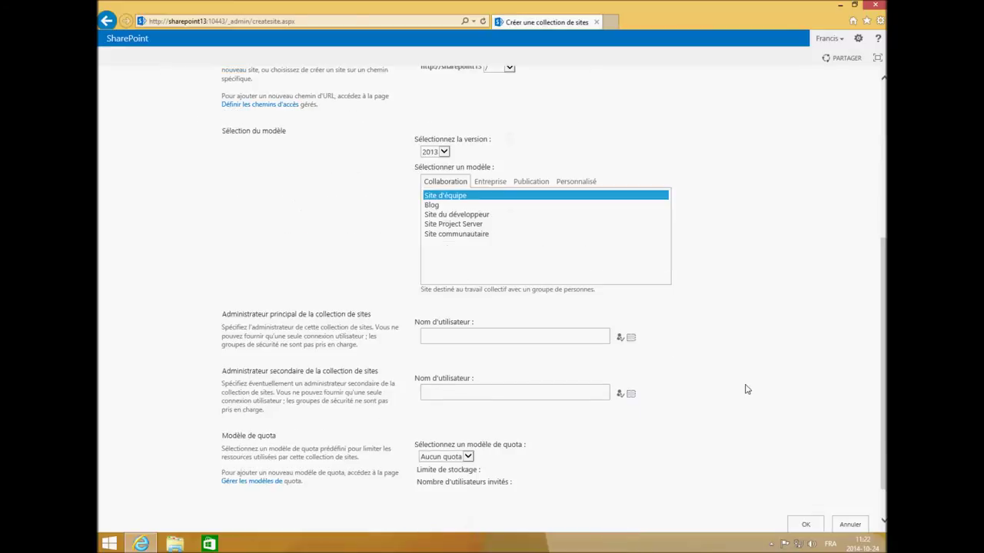
pyautogui.click(490, 181)
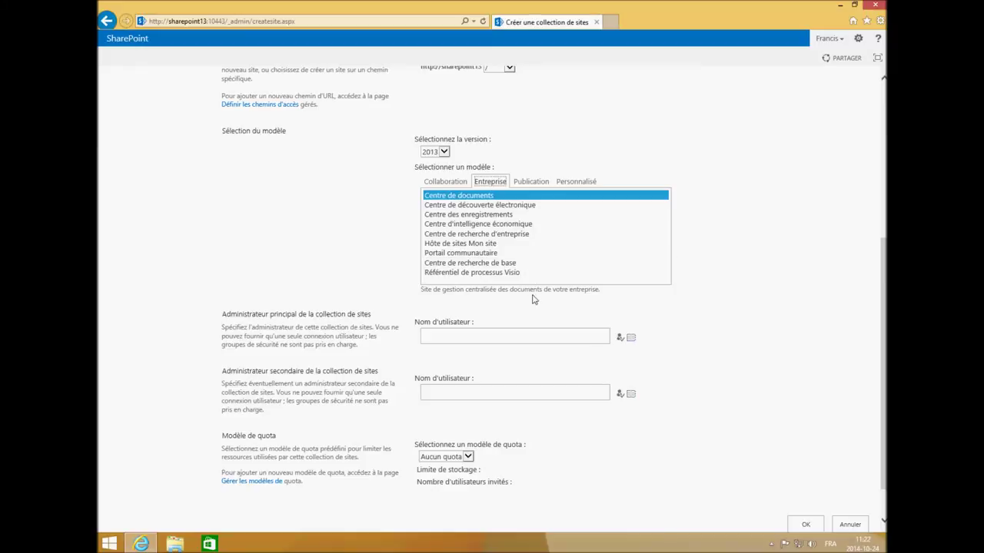
pyautogui.click(531, 182)
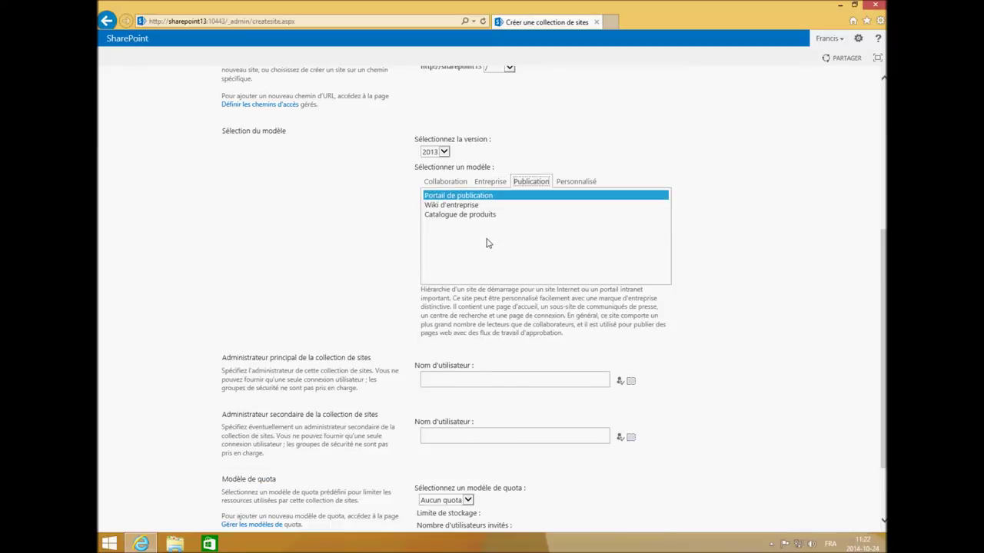
pyautogui.click(590, 182)
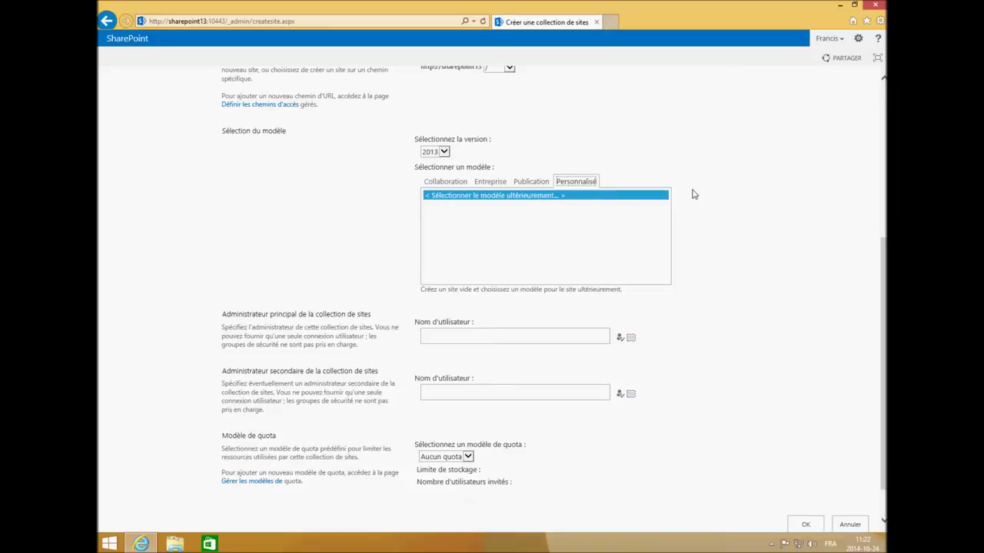
pyautogui.click(449, 185)
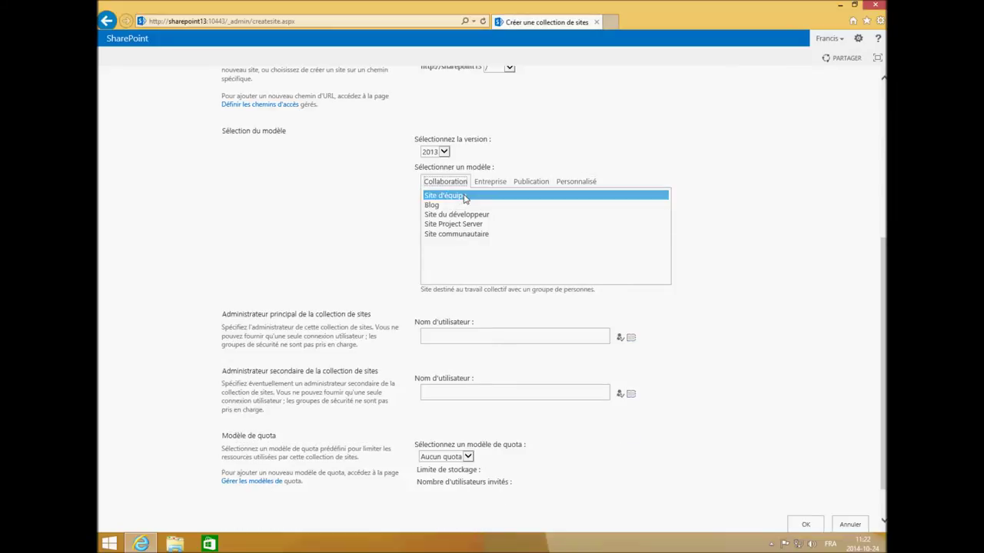
# - Enter and verify the primary administrator's user name, then create the site collection
pyautogui.click(470, 335)
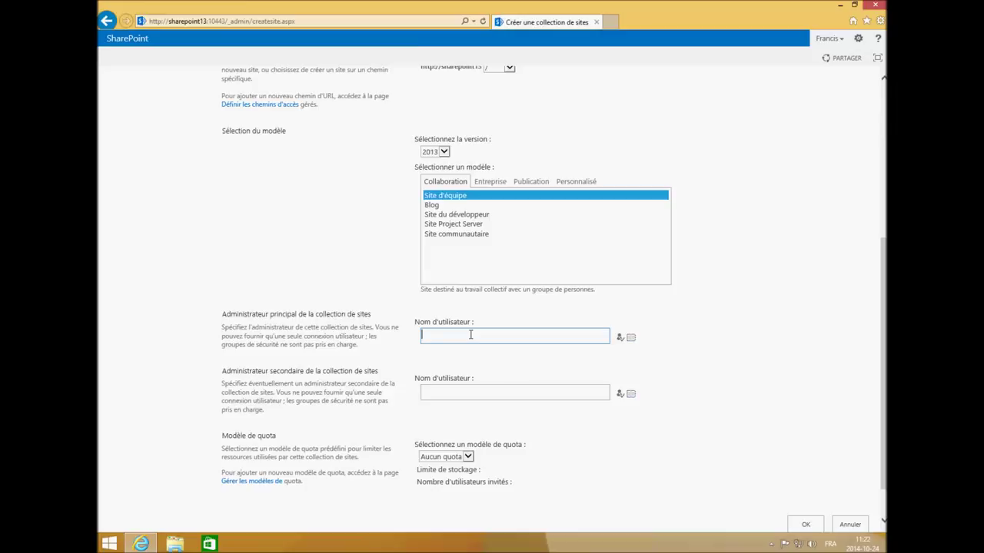
pyautogui.write('francis')
pyautogui.click(620, 337)
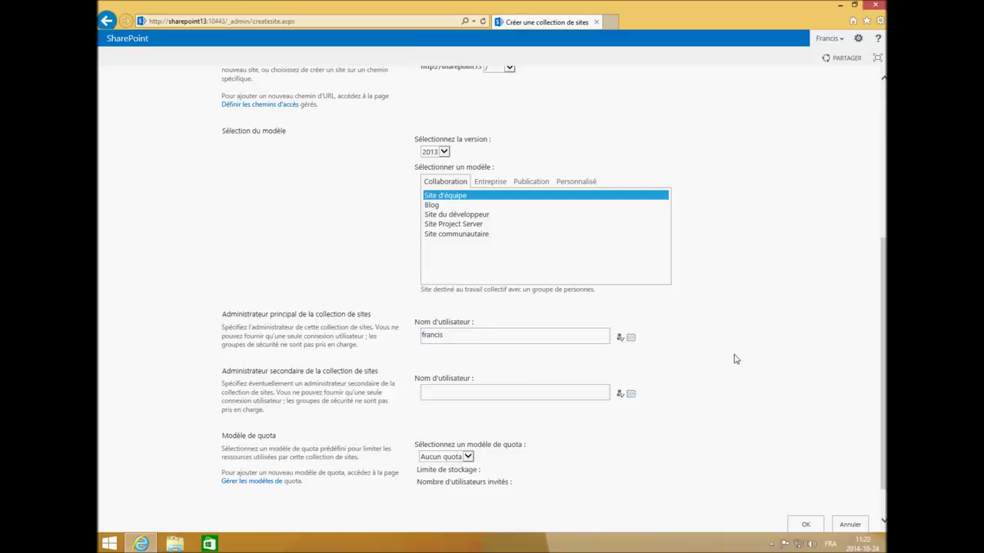
pyautogui.scroll(-1, 734, 359)
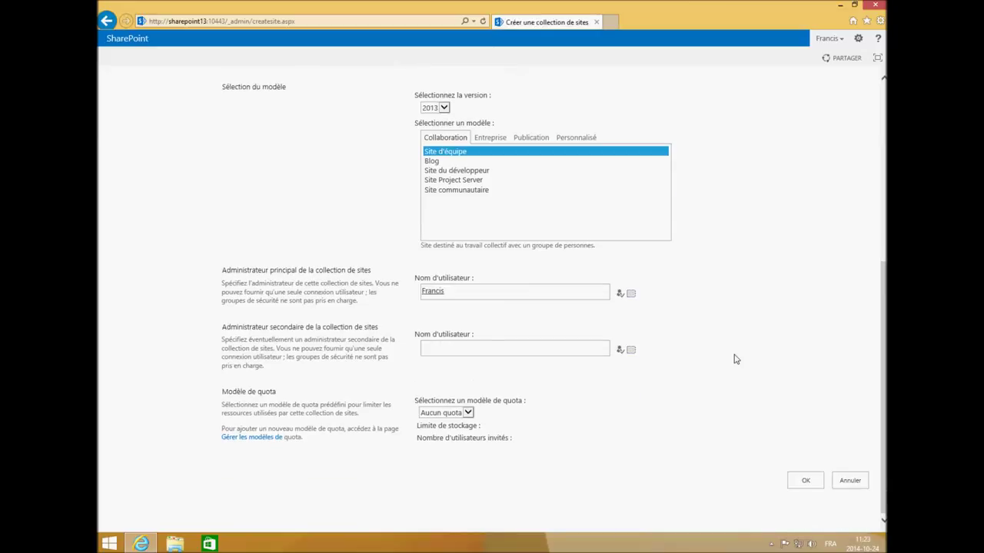
pyautogui.click(806, 480)
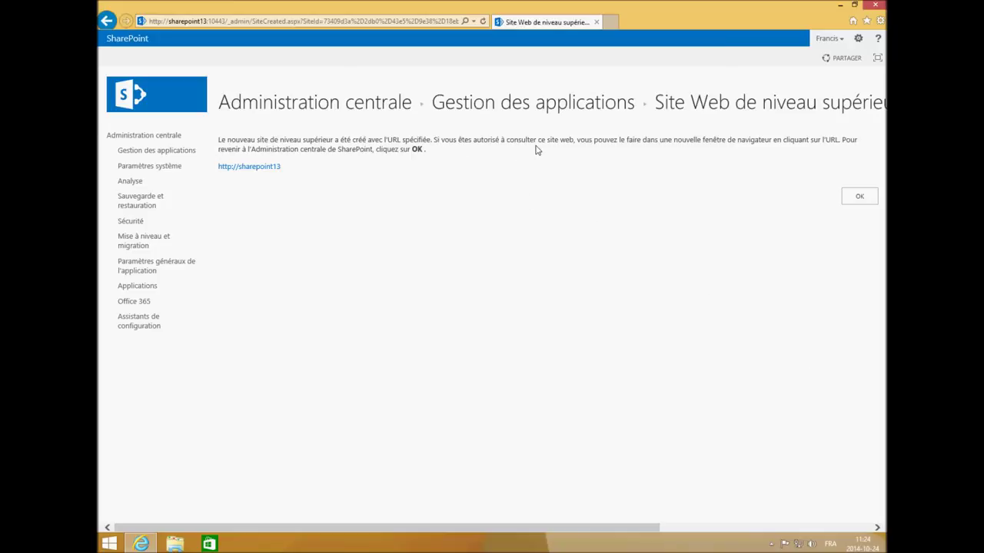
pyautogui.click(858, 197)
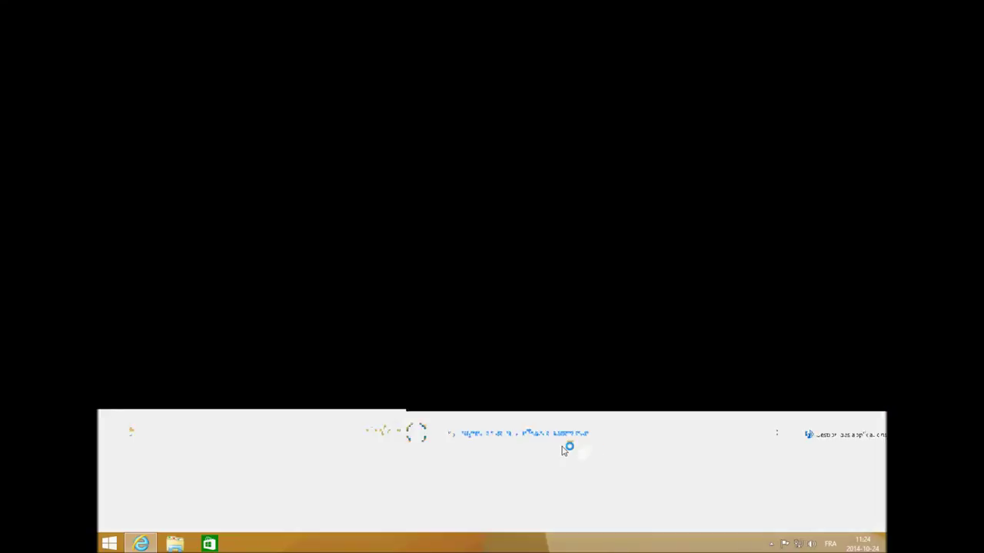
pyautogui.click(228, 22)
pyautogui.hotkey('ctrl', 't')
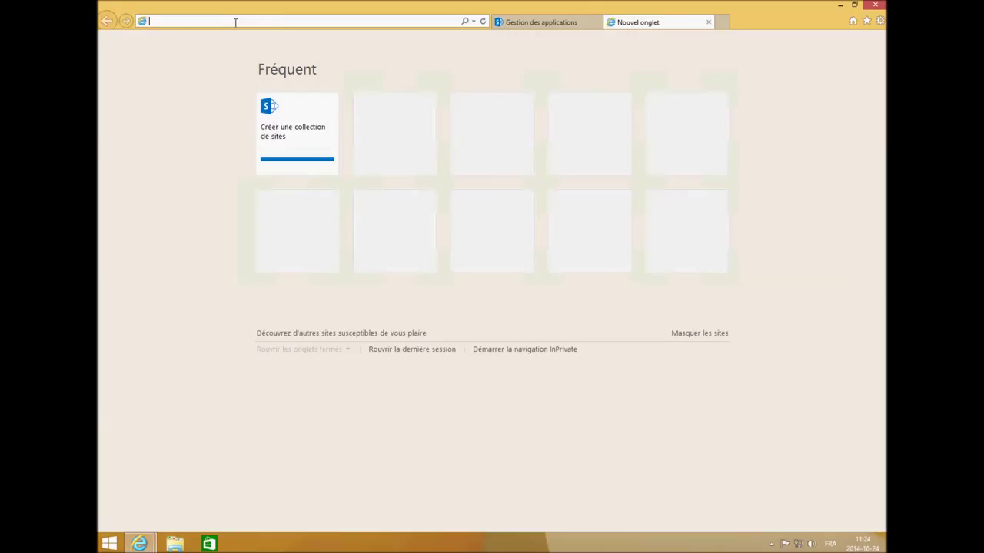
pyautogui.write('http://')
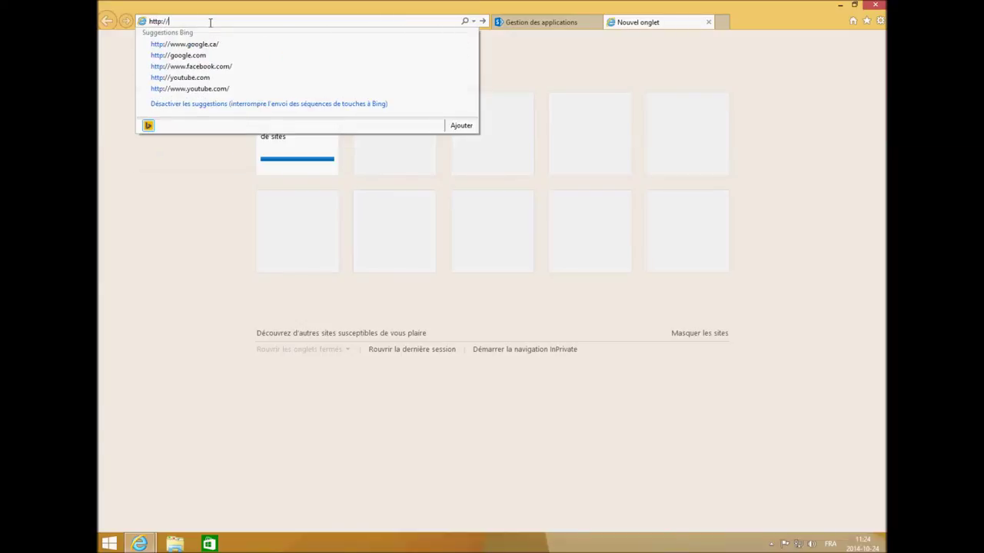
pyautogui.write('sharepo')
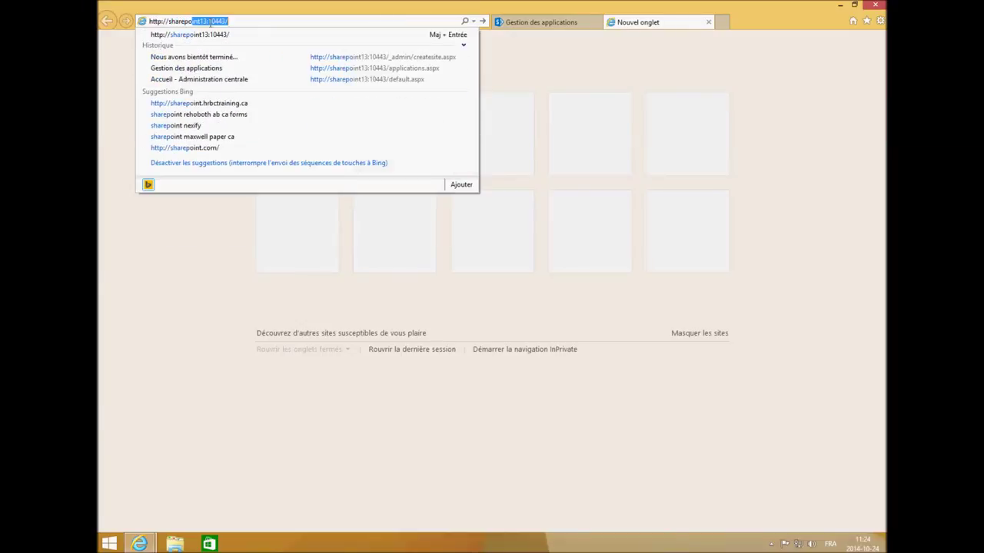
pyautogui.write('int13')
pyautogui.press('Delete')
pyautogui.press('Return')
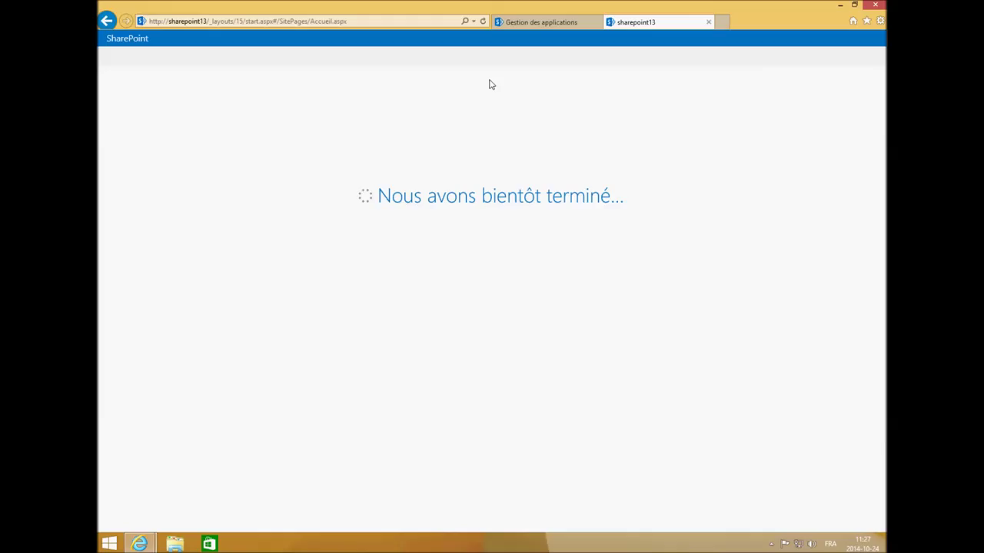